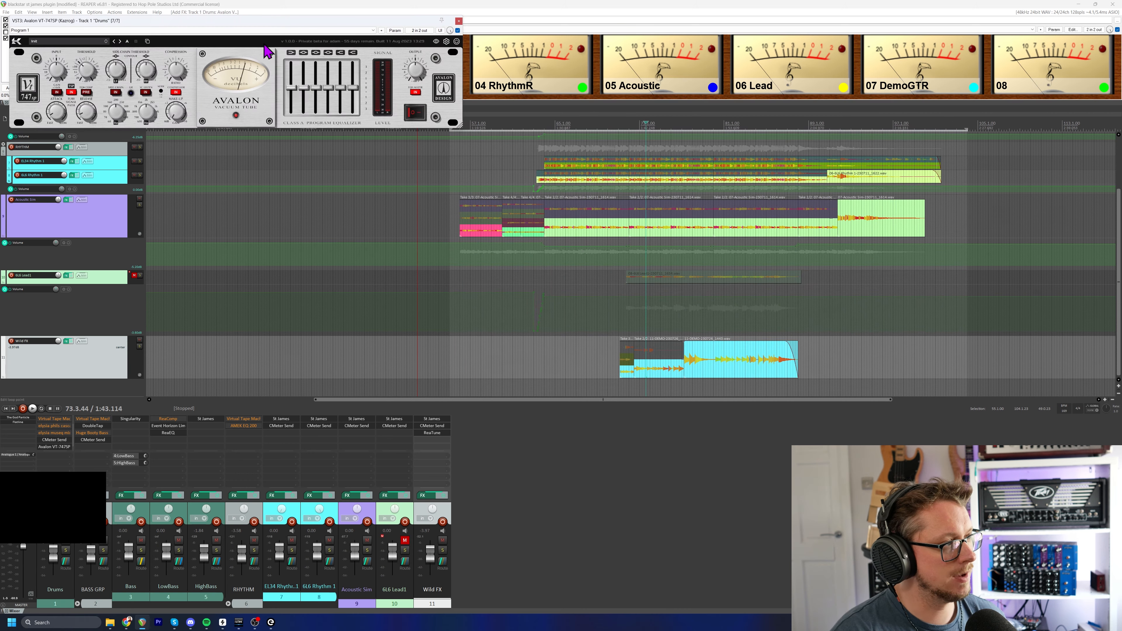
Move the drum track's Avalon VT-747SP plugin window away from the channel meters and down over the arrangement.
{"action": "left_click_drag", "start_coordinate": [284, 22], "coordinate": [537, 206]}
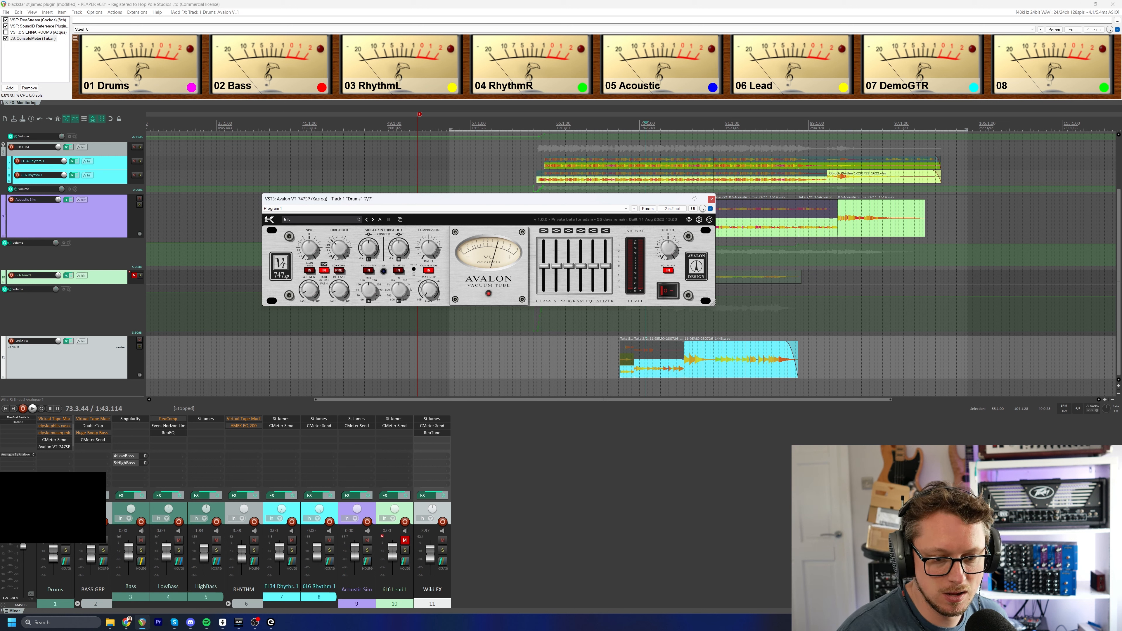
{"action": "key", "text": "alt+Tab"}
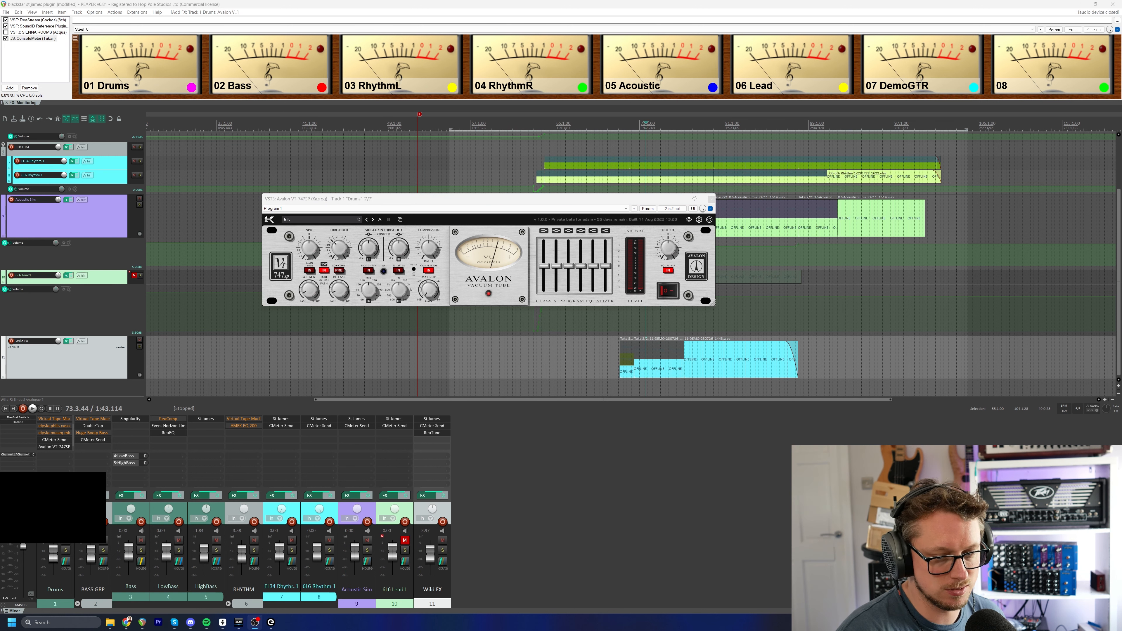
{"action": "left_click_drag", "start_coordinate": [420, 203], "coordinate": [420, 246]}
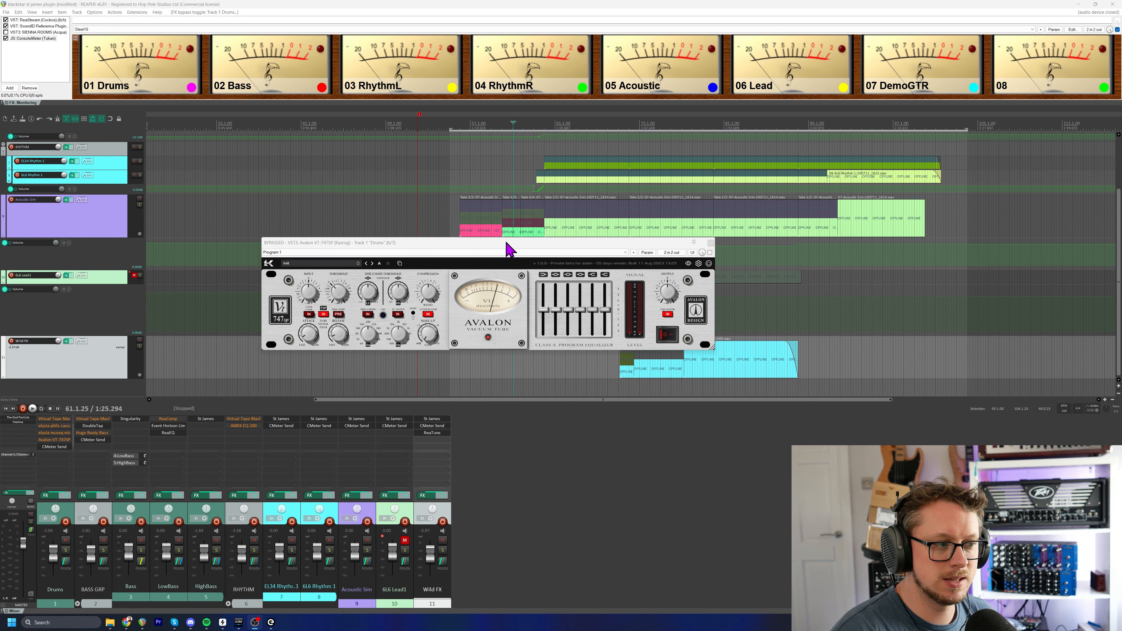
Play the full mix from bar 61 with the drum track's Avalon VT-747SP bypassed.
{"action": "left_click", "coordinate": [507, 243]}
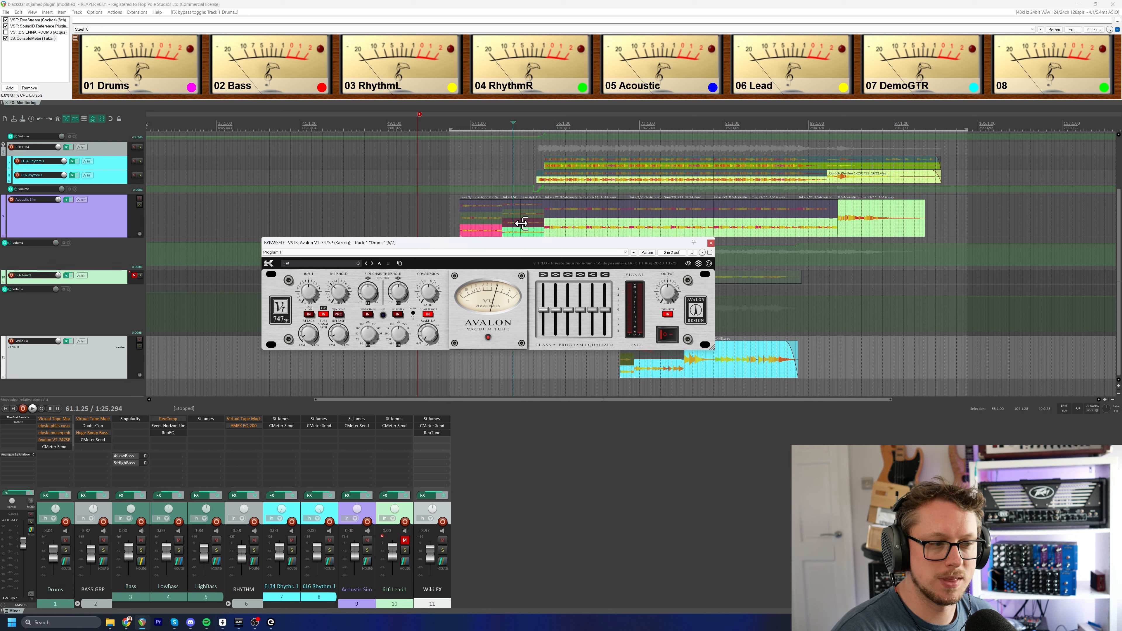
{"action": "key", "text": "space"}
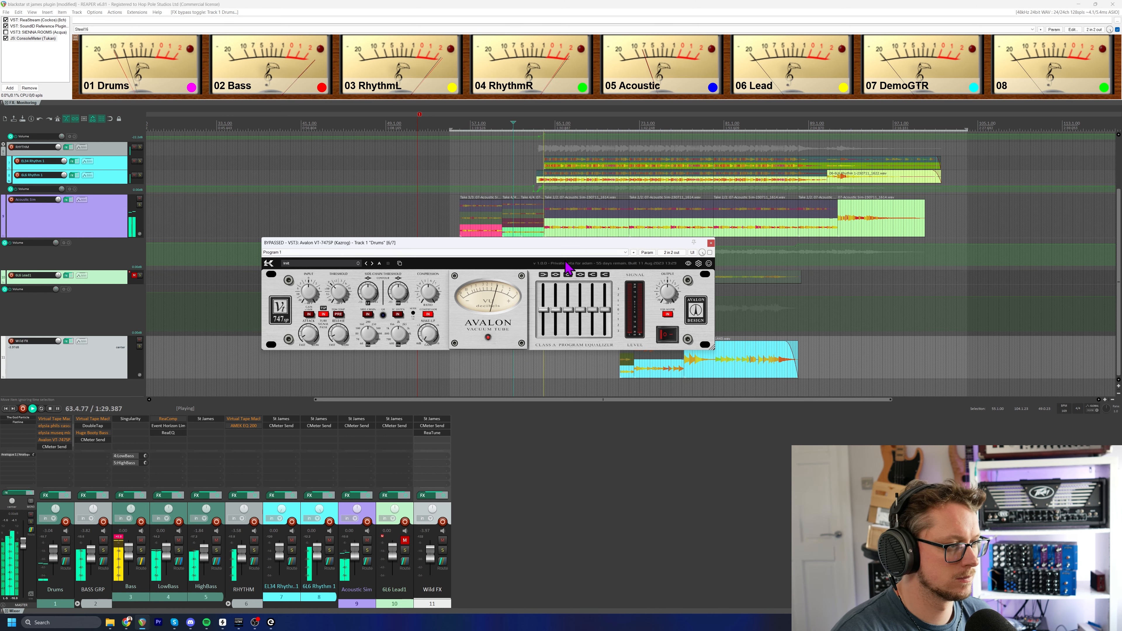
{"action": "left_click_drag", "start_coordinate": [527, 246], "coordinate": [542, 253]}
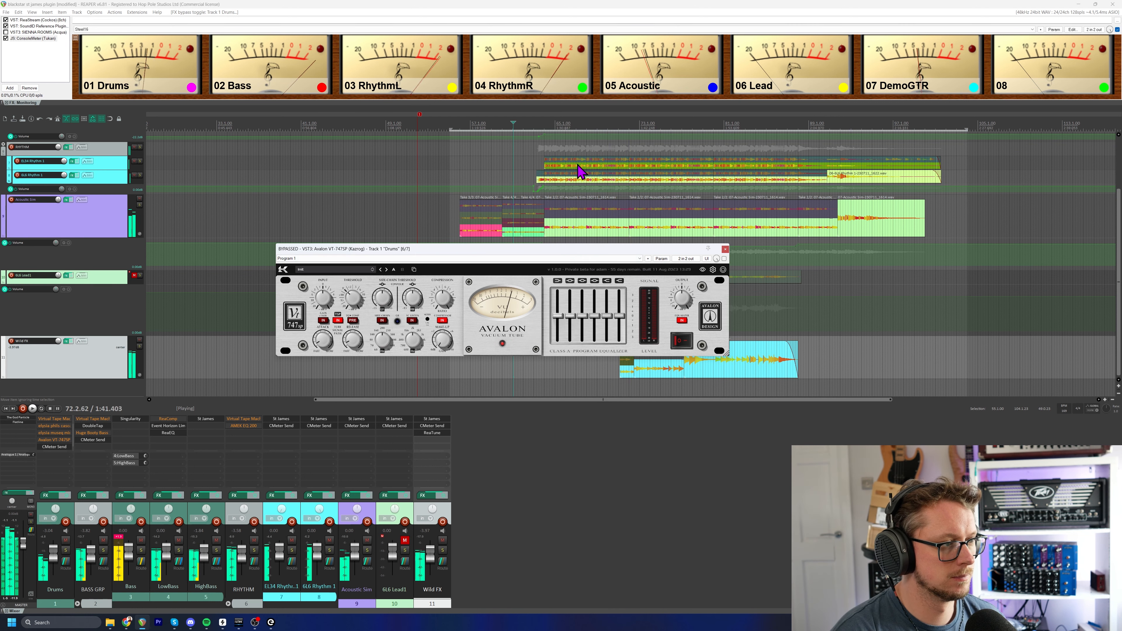
{"action": "key", "text": "space"}
Solo the Drums track with playback starting at bar 66, and take its Avalon VT-747SP out of bypass.
{"action": "left_click", "coordinate": [573, 118]}
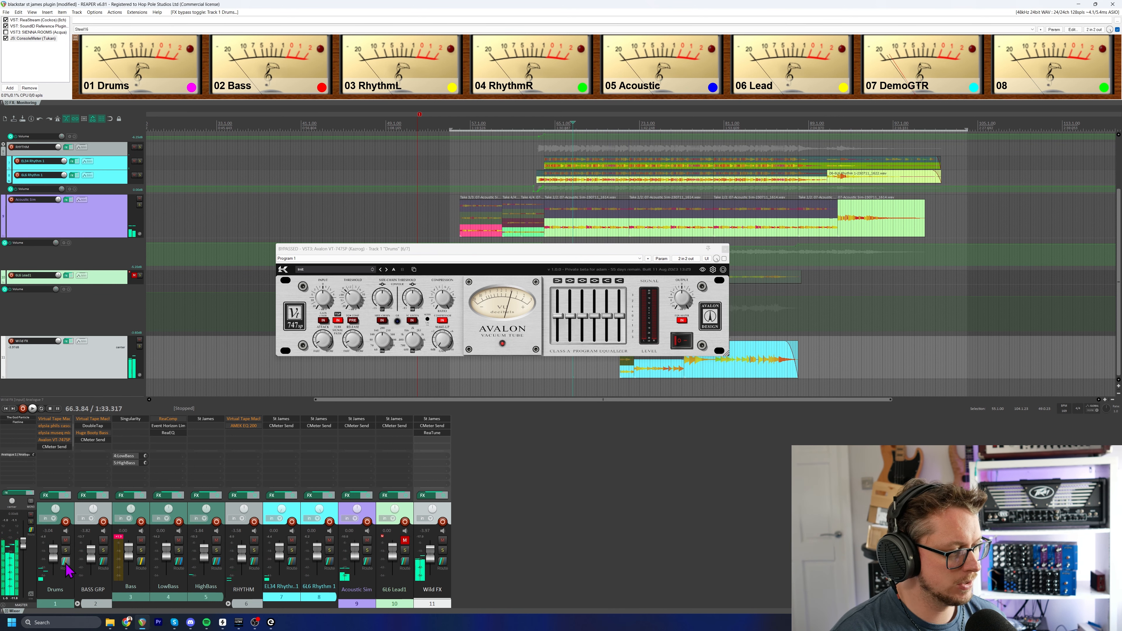
{"action": "left_click", "coordinate": [65, 551]}
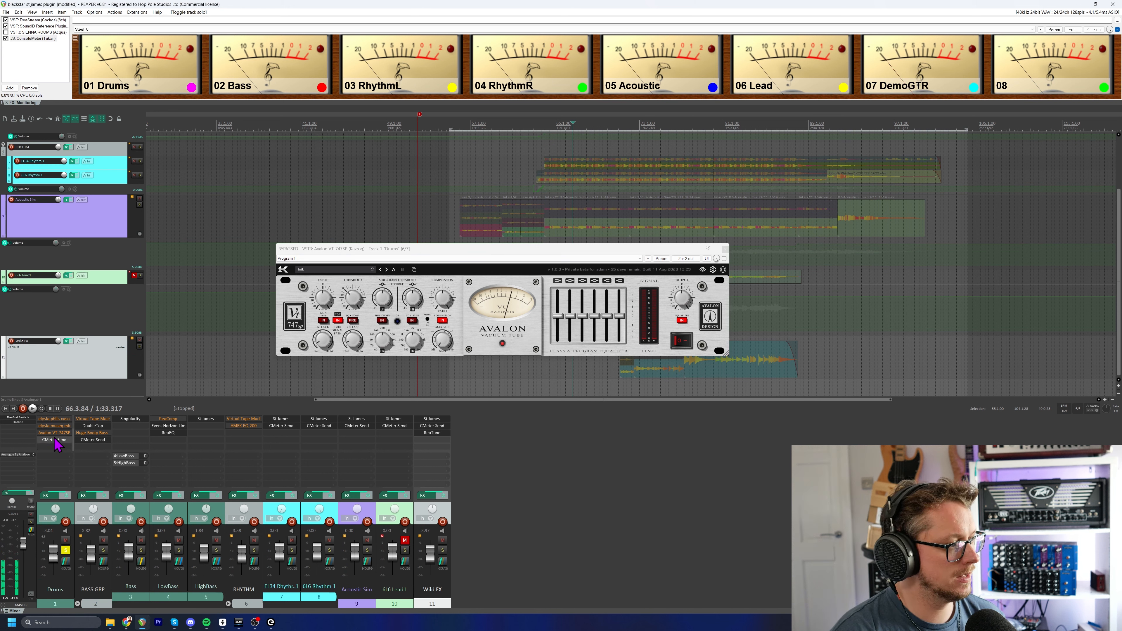
{"action": "left_click", "coordinate": [59, 441], "text": "shift"}
{"action": "scroll", "coordinate": [59, 442], "scroll_direction": "up", "scroll_amount": 2}
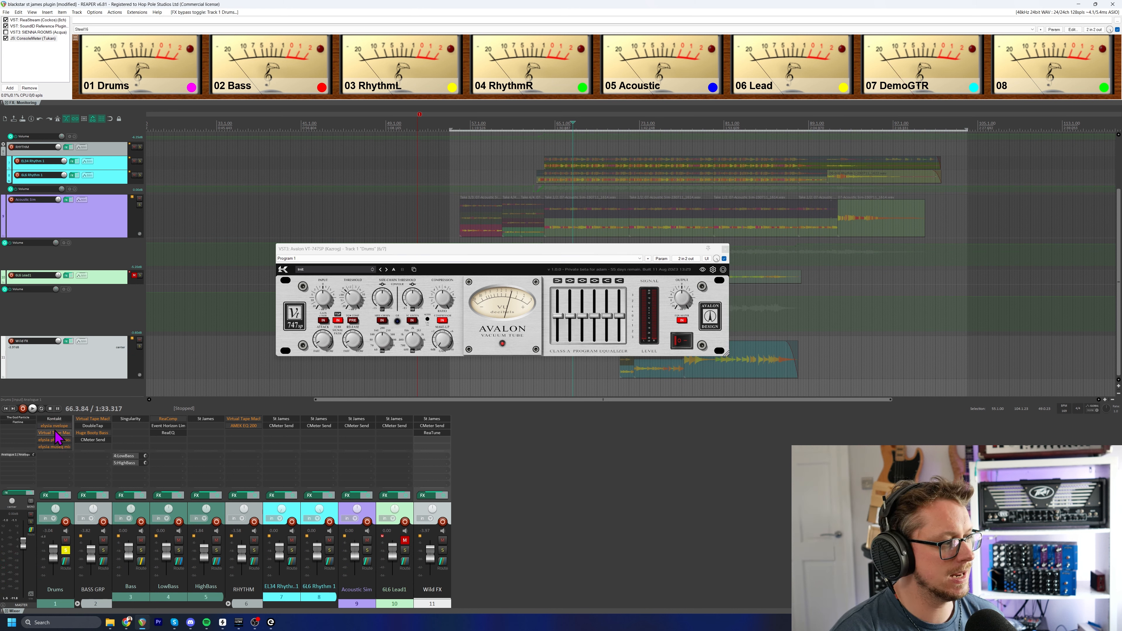
{"action": "scroll", "coordinate": [51, 437], "scroll_direction": "down", "scroll_amount": 1}
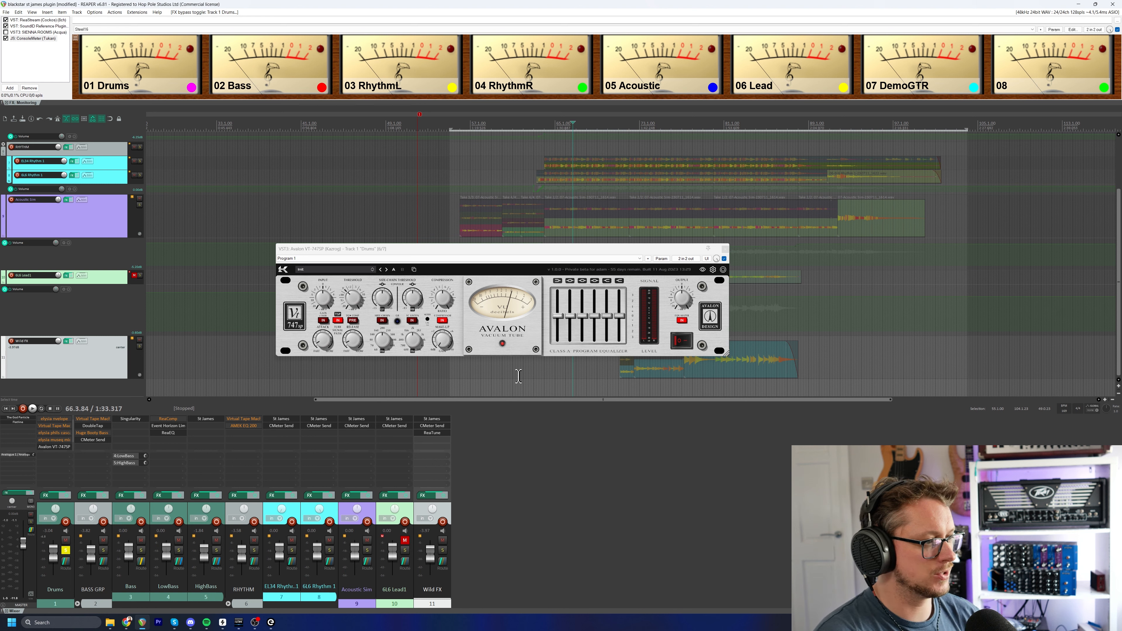
Enlarge the Avalon VT-747SP plugin window and position it between the channel meters and the mixer.
{"action": "mouse_move", "coordinate": [514, 249]}
{"action": "left_mouse_down"}
{"action": "mouse_move", "coordinate": [508, 288]}
{"action": "mouse_move", "coordinate": [497, 257]}
{"action": "left_mouse_up"}
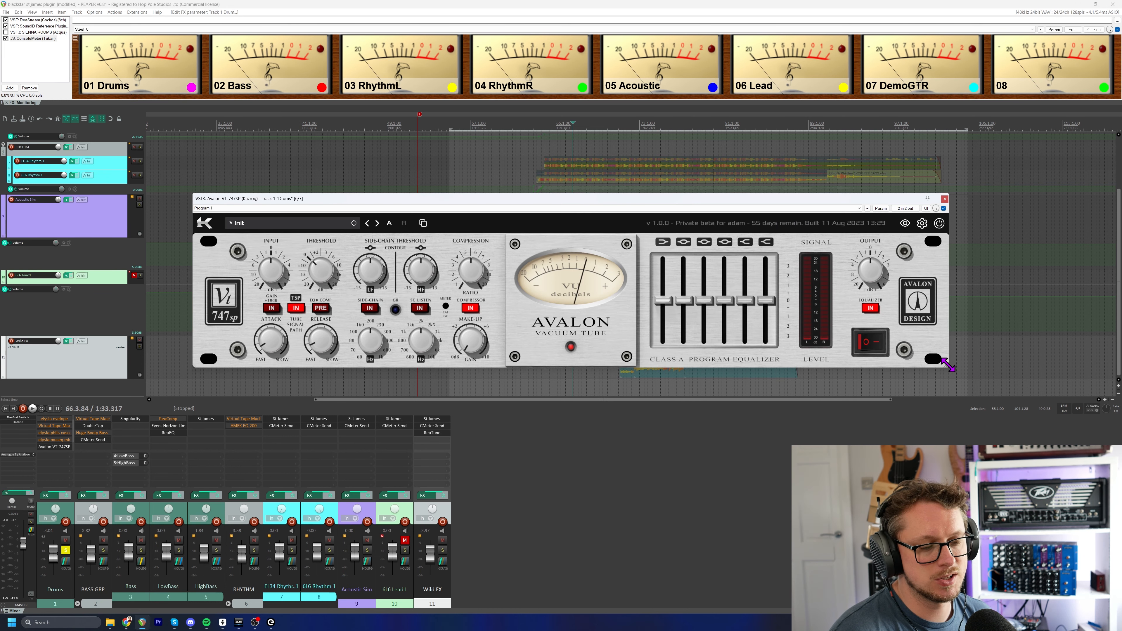
{"action": "left_click_drag", "start_coordinate": [949, 365], "coordinate": [1039, 385]}
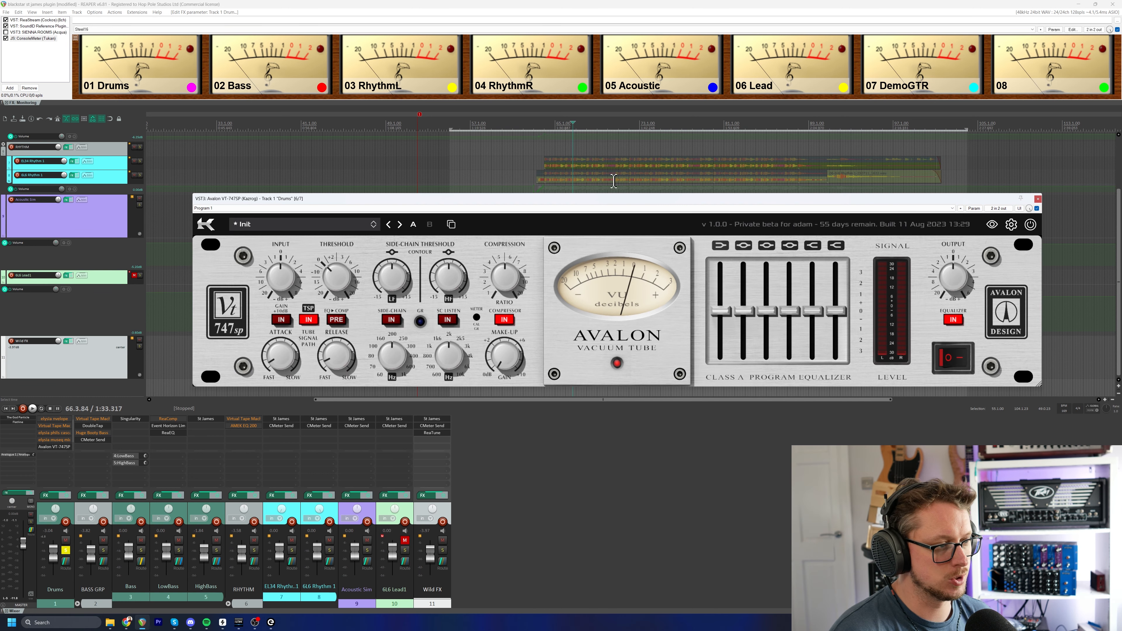
{"action": "left_click_drag", "start_coordinate": [605, 200], "coordinate": [585, 189]}
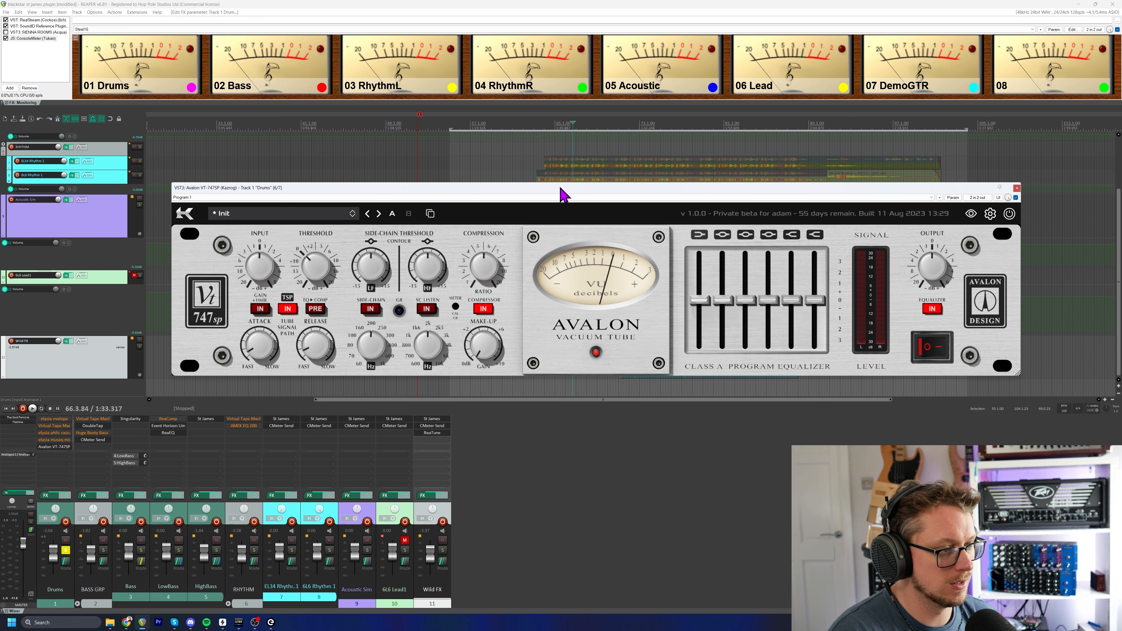
{"action": "left_click_drag", "start_coordinate": [560, 189], "coordinate": [552, 189]}
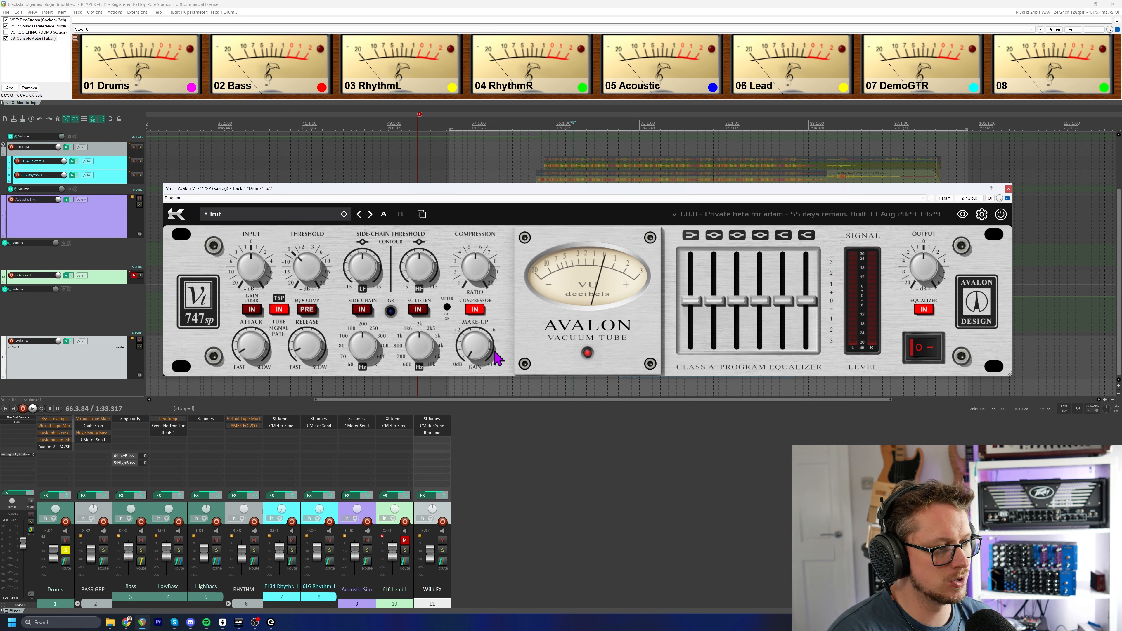
While playing the soloed drums, boost the 15 Hz shelf to 20.5 dB and slightly raise the second EQ band and the 32 kHz shelf.
{"action": "key", "text": "space"}
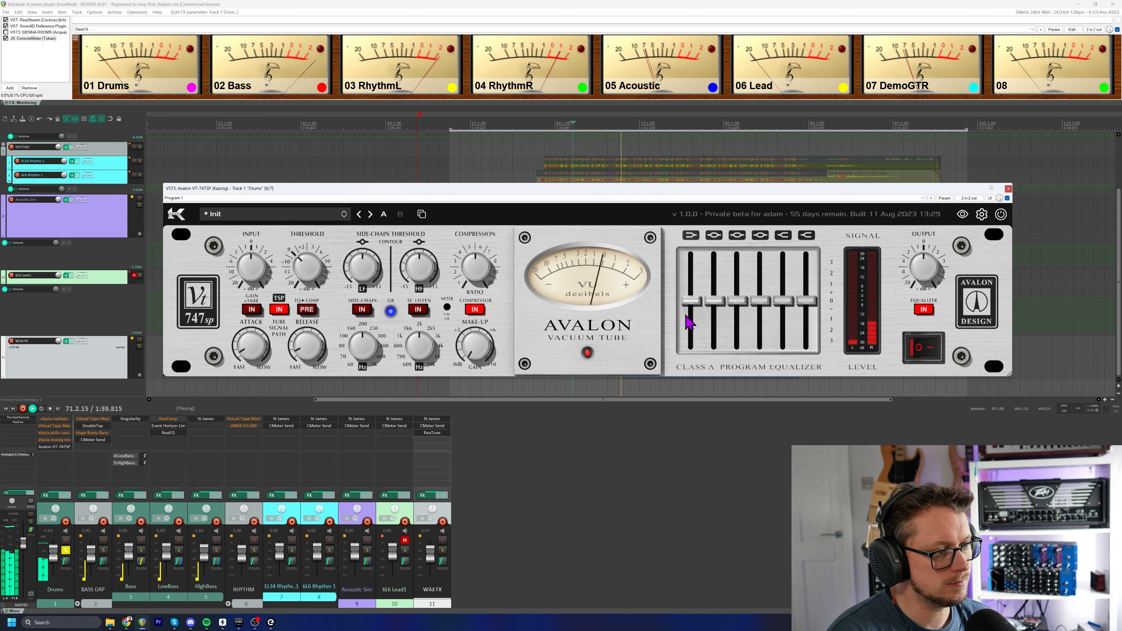
{"action": "key", "text": "space"}
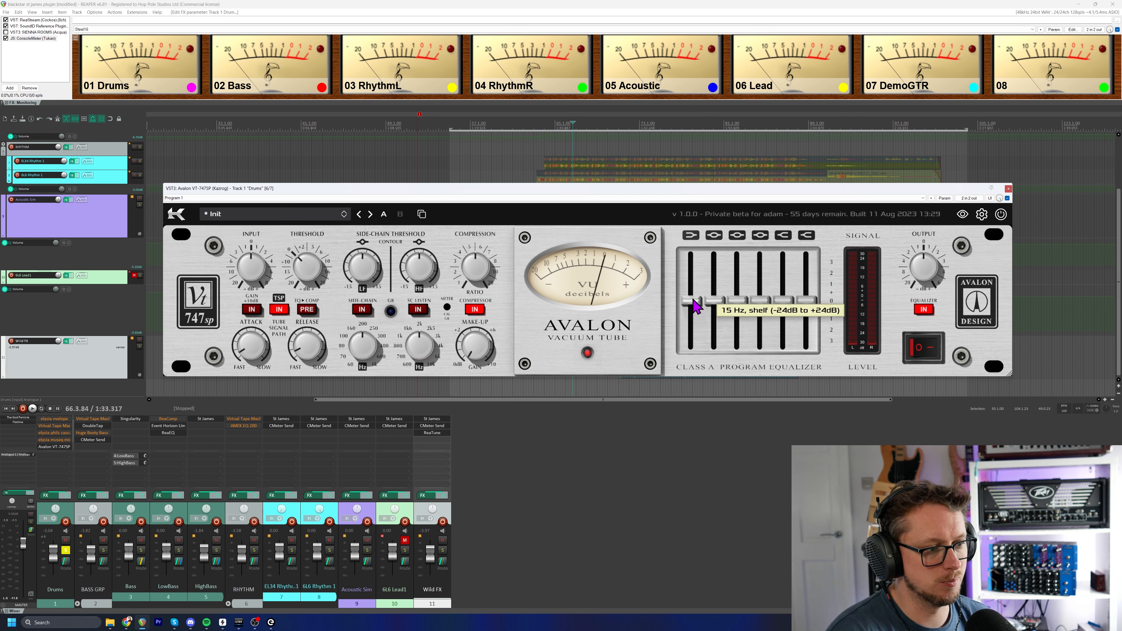
{"action": "key", "text": "space"}
{"action": "left_click_drag", "start_coordinate": [695, 306], "coordinate": [697, 240]}
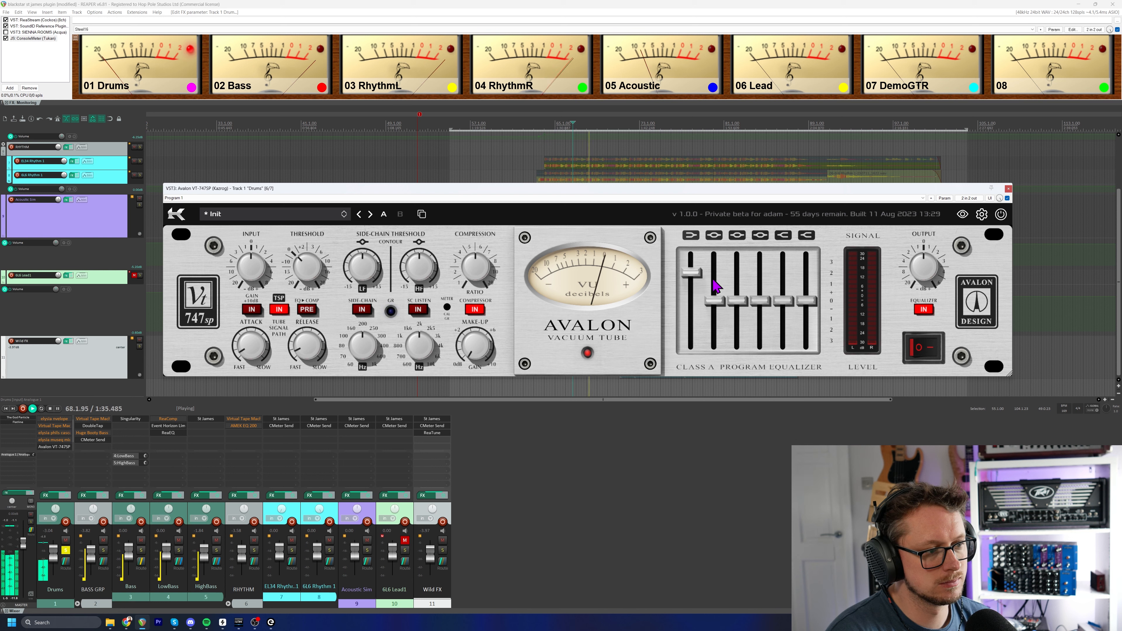
{"action": "mouse_move", "coordinate": [713, 304]}
{"action": "left_mouse_down"}
{"action": "mouse_move", "coordinate": [722, 260]}
{"action": "mouse_move", "coordinate": [719, 289]}
{"action": "left_mouse_up"}
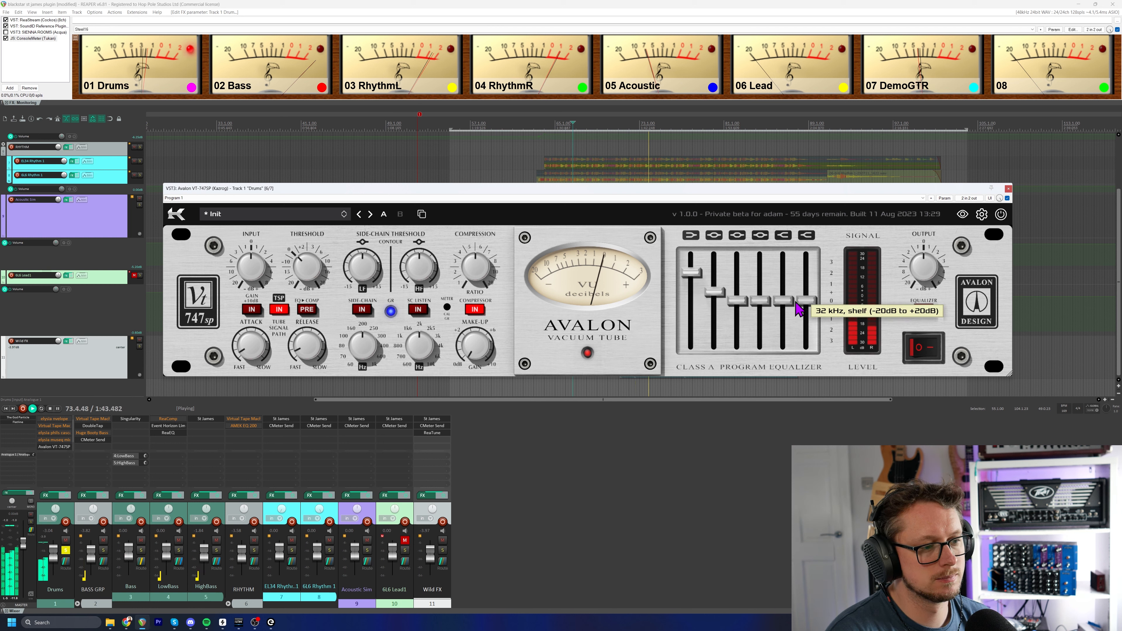
{"action": "mouse_move", "coordinate": [805, 303]}
{"action": "left_mouse_down"}
{"action": "mouse_move", "coordinate": [812, 271]}
{"action": "mouse_move", "coordinate": [783, 309]}
{"action": "left_mouse_up"}
{"action": "left_click_drag", "start_coordinate": [692, 273], "coordinate": [698, 264]}
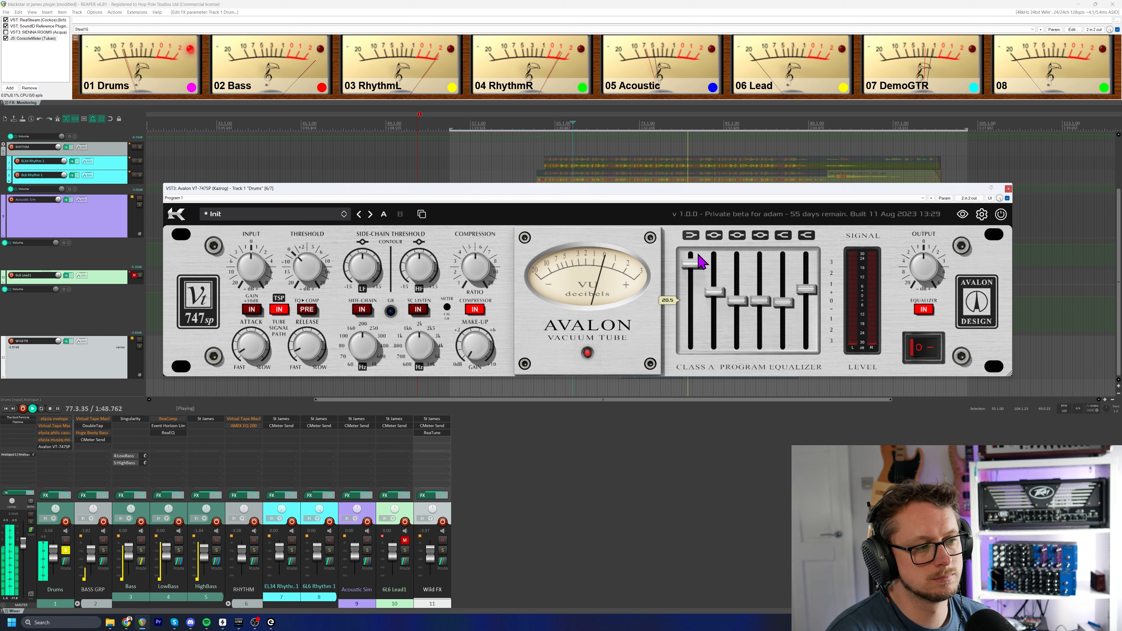
{"action": "key", "text": "space"}
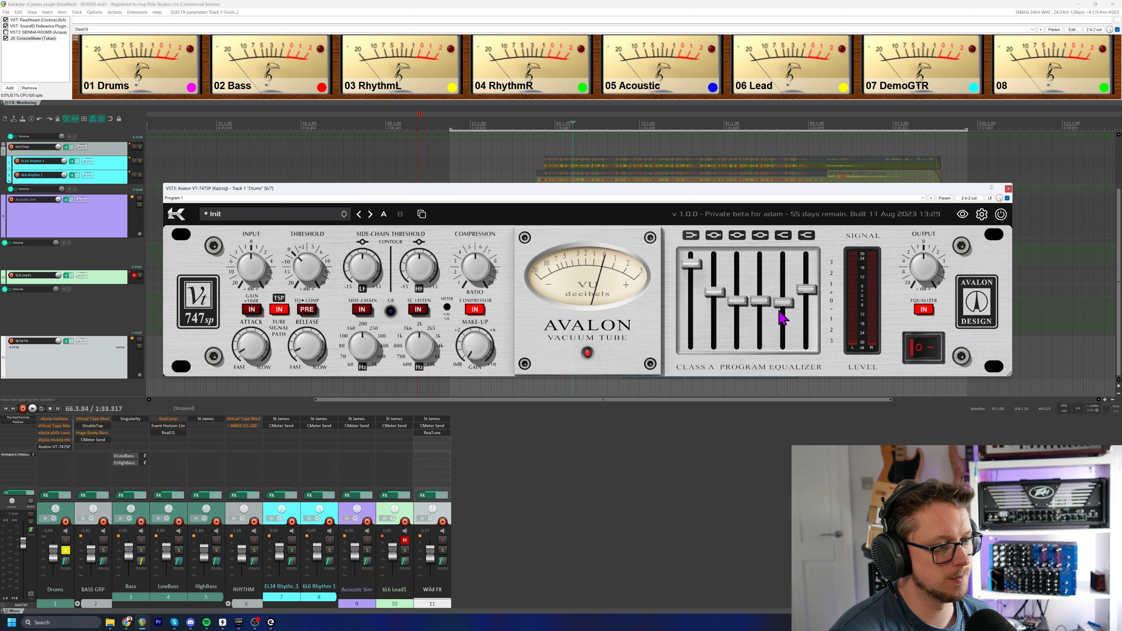
Slightly raise the fifth and 2 kHz EQ bands, cut the 500 Hz band a little, and listen to the drums.
{"action": "key", "text": "space"}
{"action": "mouse_move", "coordinate": [783, 309]}
{"action": "left_mouse_down"}
{"action": "mouse_move", "coordinate": [792, 238]}
{"action": "mouse_move", "coordinate": [789, 290]}
{"action": "left_mouse_up"}
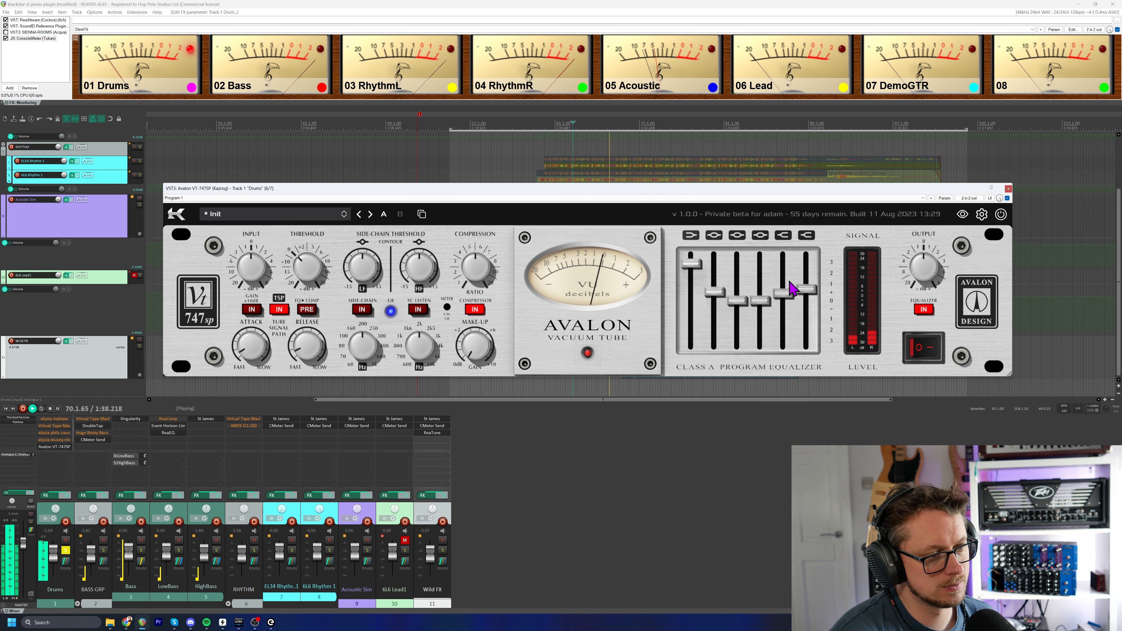
{"action": "mouse_move", "coordinate": [760, 300]}
{"action": "left_mouse_down"}
{"action": "mouse_move", "coordinate": [764, 249]}
{"action": "mouse_move", "coordinate": [753, 361]}
{"action": "mouse_move", "coordinate": [752, 296]}
{"action": "mouse_move", "coordinate": [763, 301]}
{"action": "left_mouse_up"}
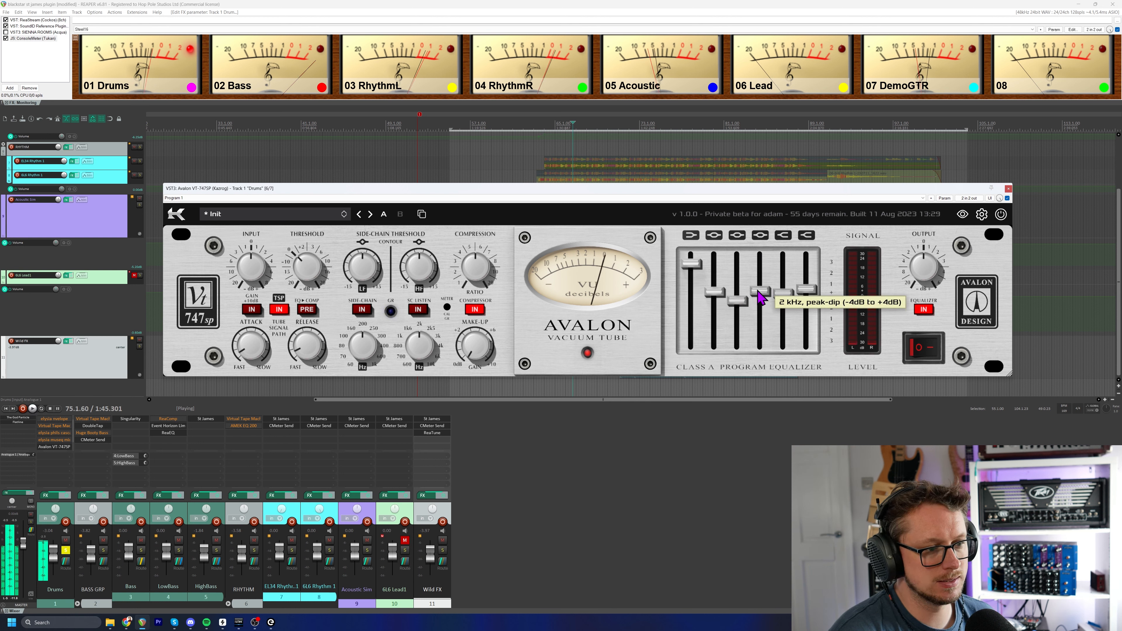
{"action": "key", "text": "space"}
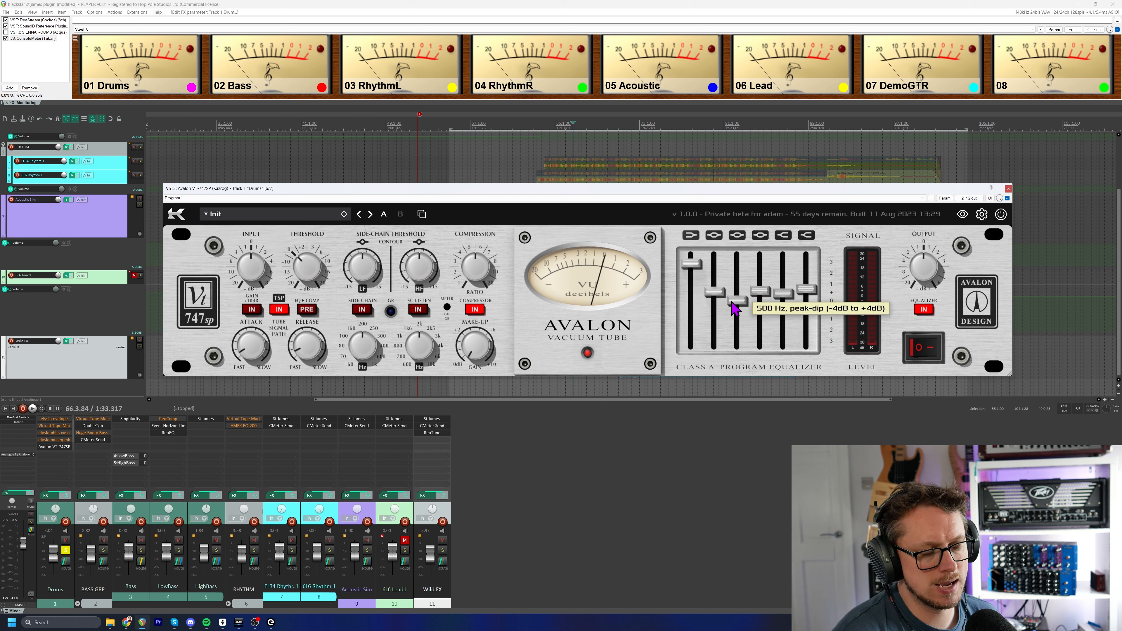
{"action": "left_click_drag", "start_coordinate": [735, 306], "coordinate": [736, 326]}
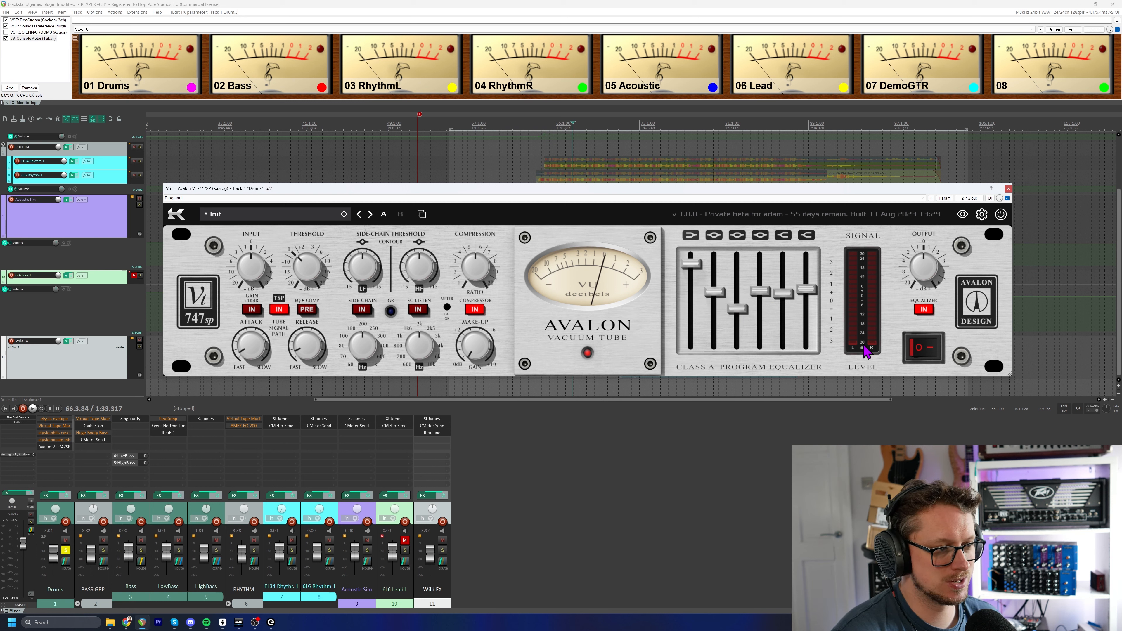
{"action": "key", "text": "space"}
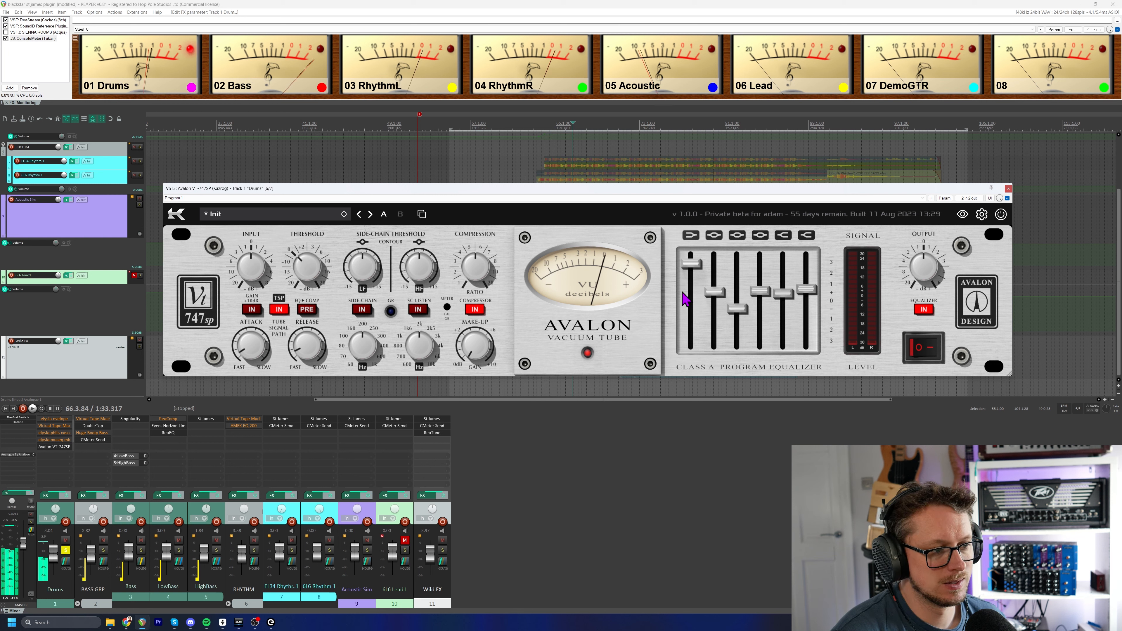
{"action": "key", "text": "space"}
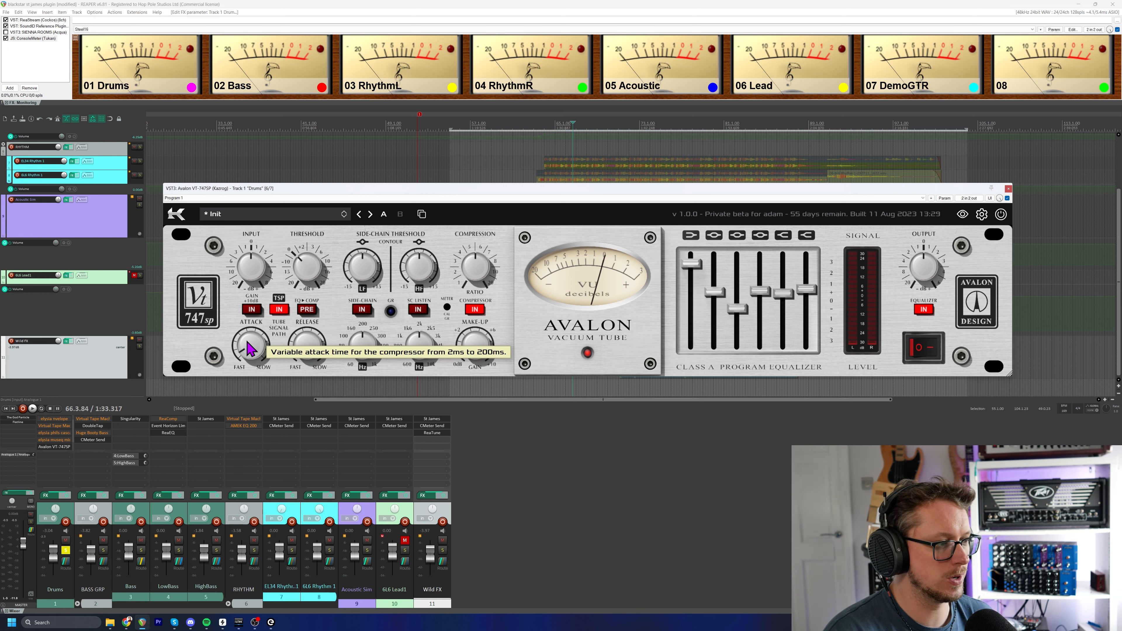
Adjust the compressor's attack and set its release to 0.22 while the soloed drums play.
{"action": "left_click_drag", "start_coordinate": [252, 351], "coordinate": [261, 287]}
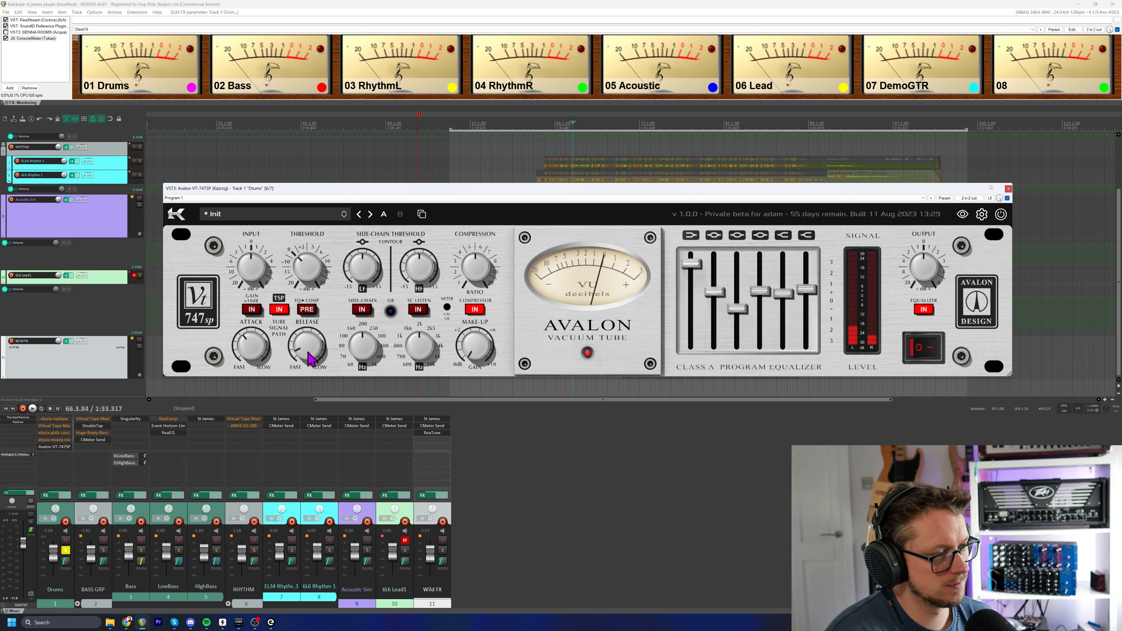
{"action": "key", "text": "space"}
{"action": "left_click_drag", "start_coordinate": [311, 356], "coordinate": [311, 319]}
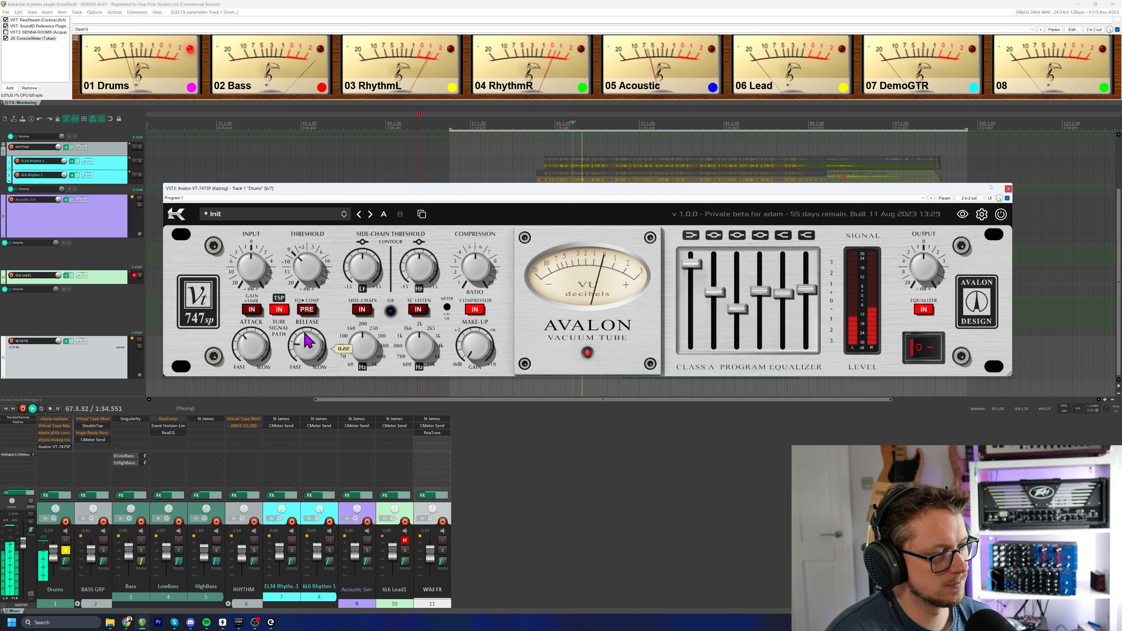
{"action": "left_click", "coordinate": [392, 312]}
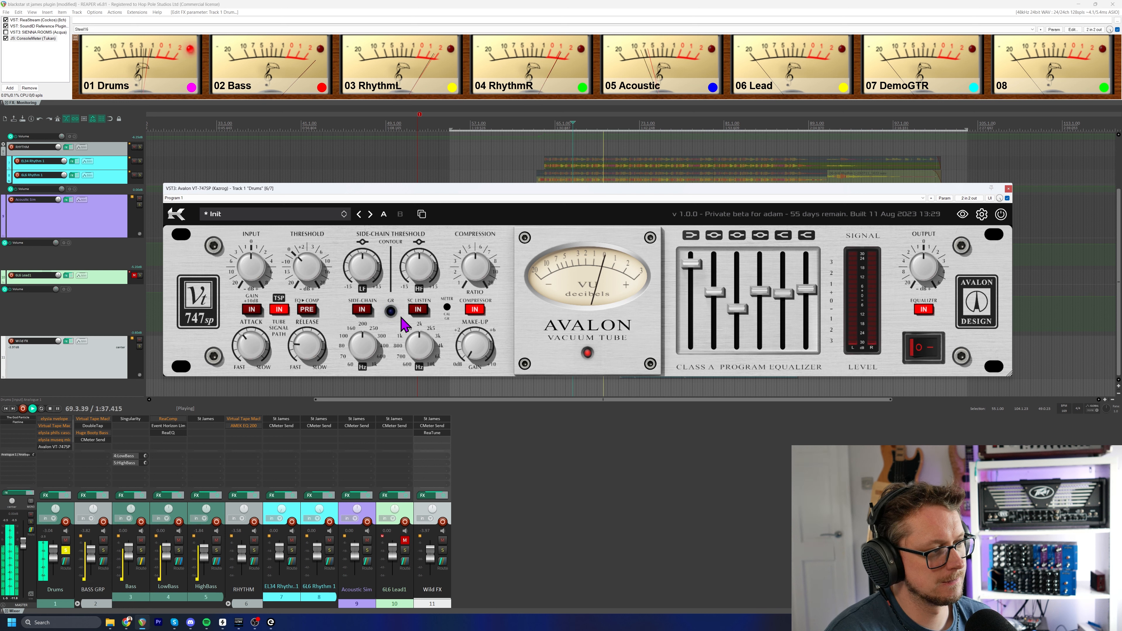
{"action": "key", "text": "space"}
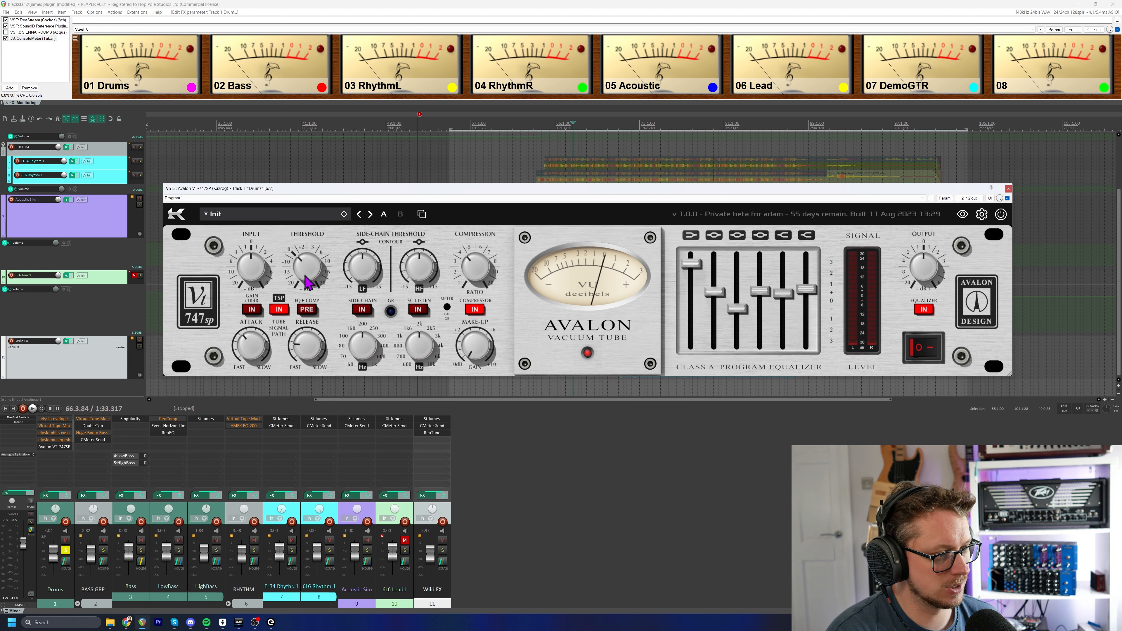
Adjust the compressor's threshold and set its release to 0.44, with the +10 dB input gain switched in.
{"action": "key", "text": "space"}
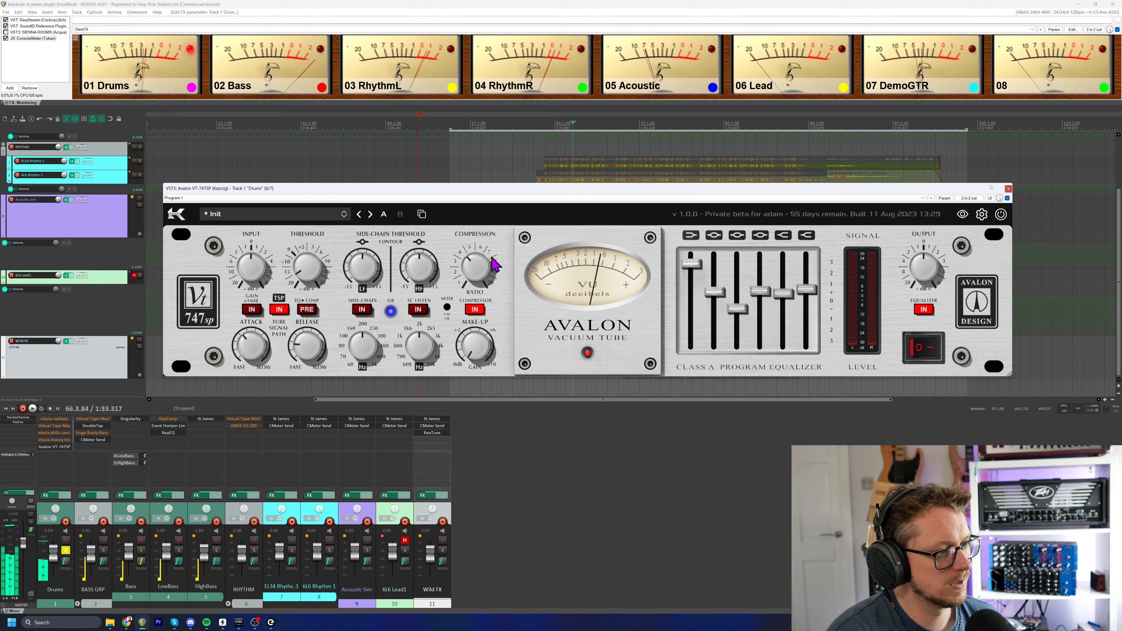
{"action": "key", "text": "space"}
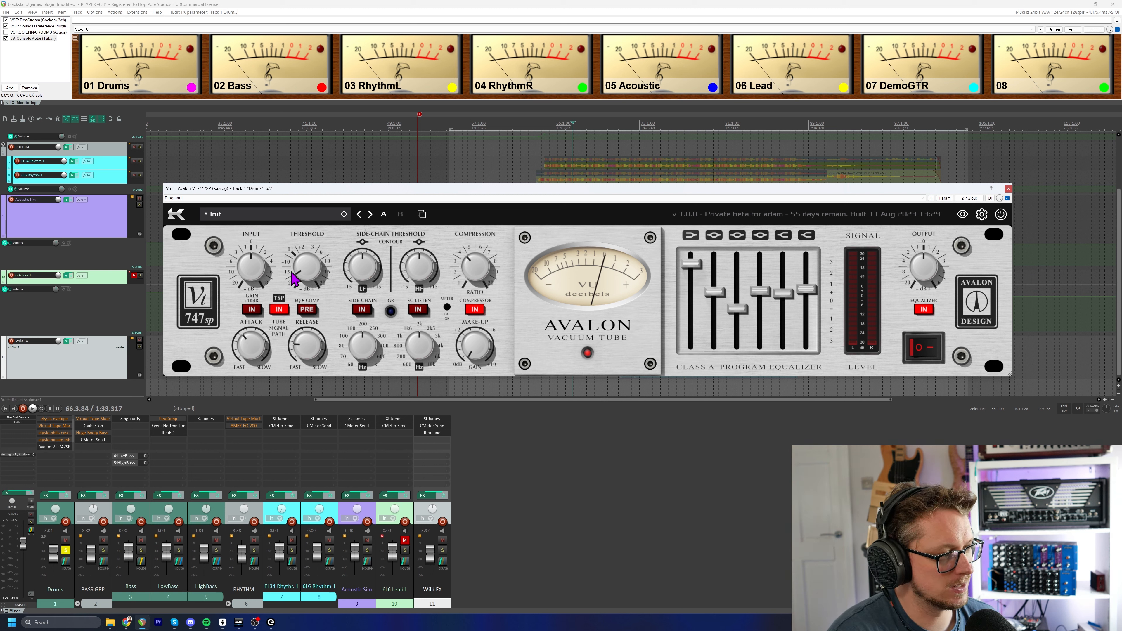
{"action": "left_click_drag", "start_coordinate": [308, 258], "coordinate": [311, 247]}
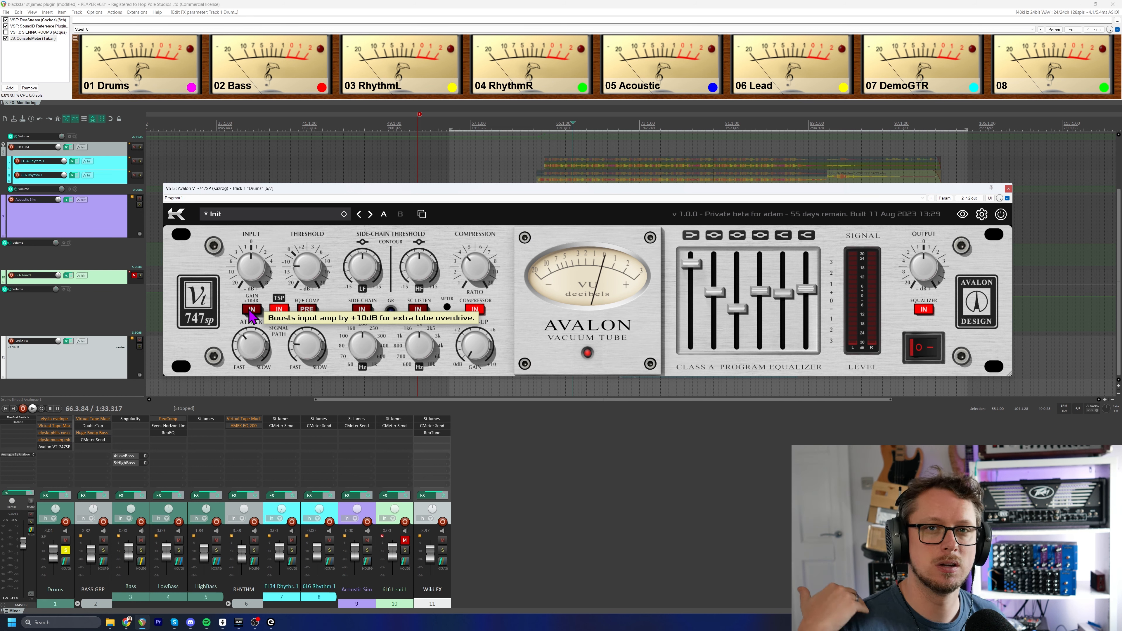
{"action": "key", "text": "space"}
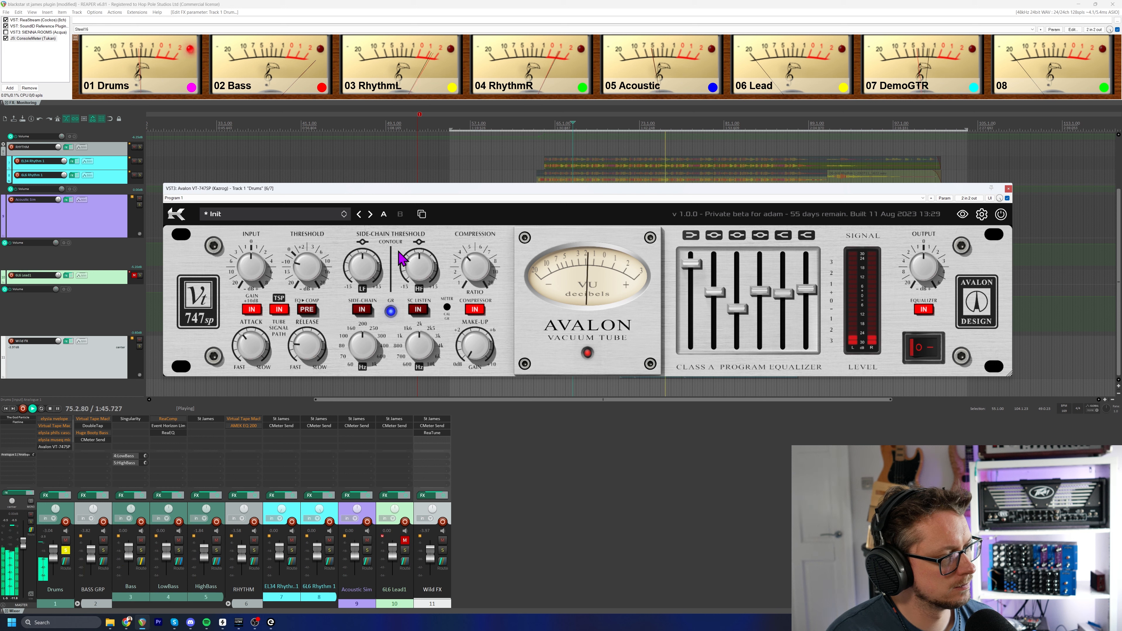
{"action": "left_click_drag", "start_coordinate": [258, 343], "coordinate": [272, 304]}
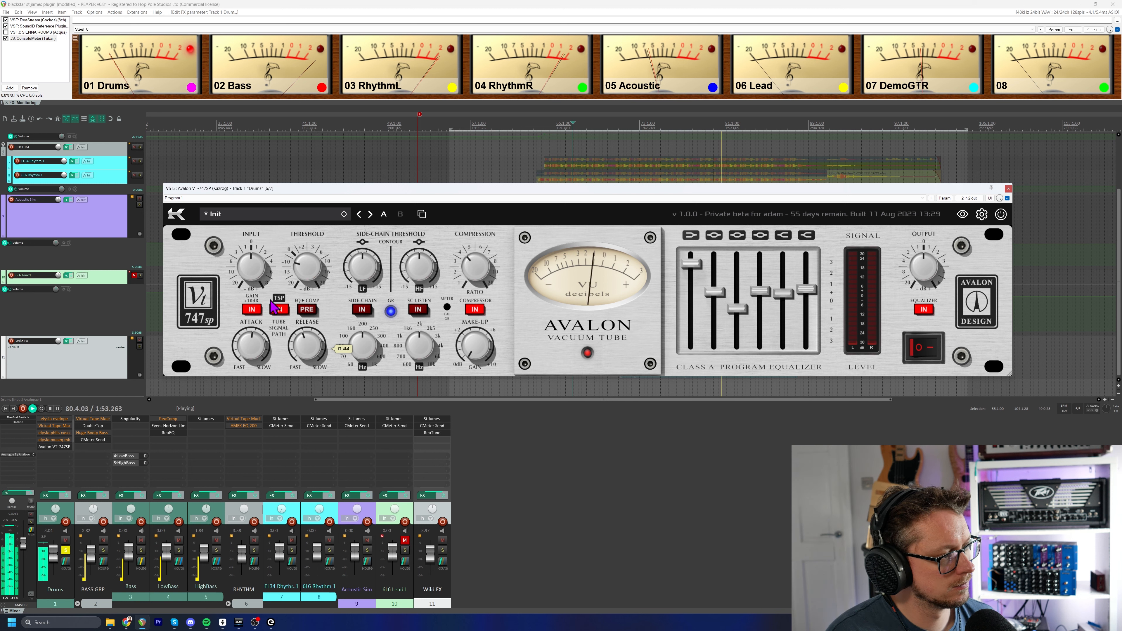
Compare the soloed drums with the plugin bypassed and active during playback, and move the playback start position slightly earlier.
{"action": "key", "text": "space"}
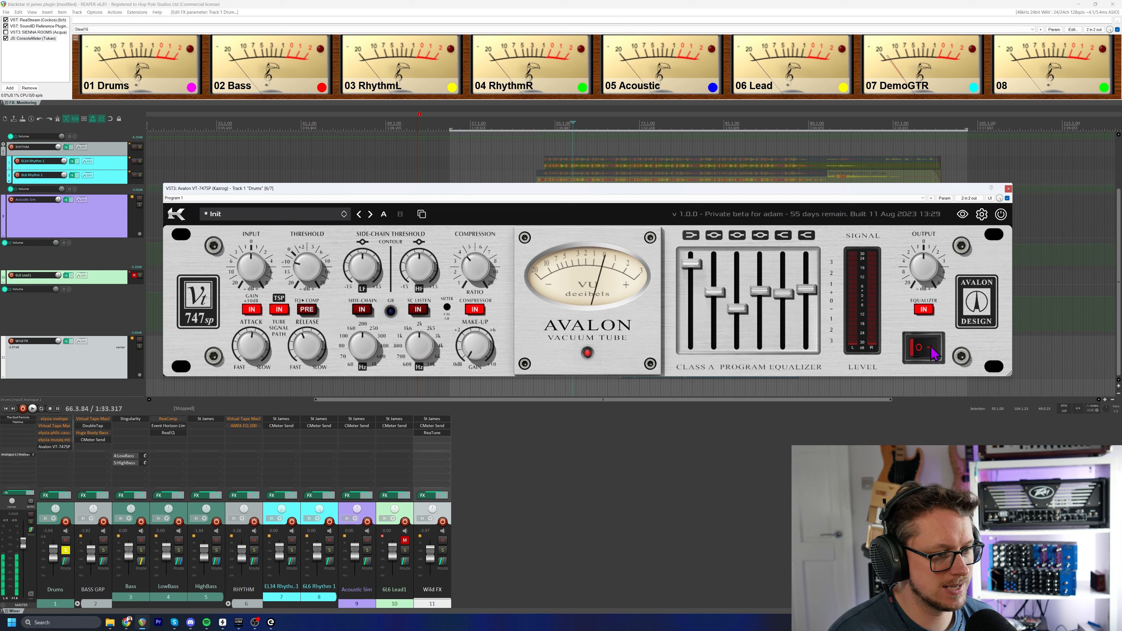
{"action": "key", "text": "space"}
{"action": "left_click", "coordinate": [920, 358]}
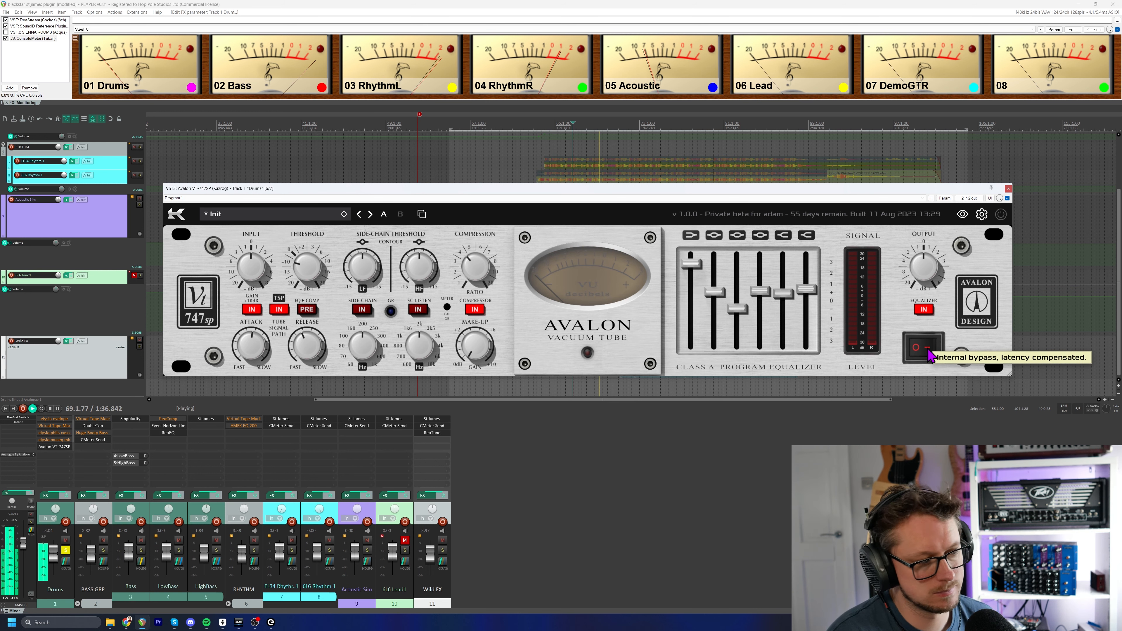
{"action": "left_click", "coordinate": [927, 352]}
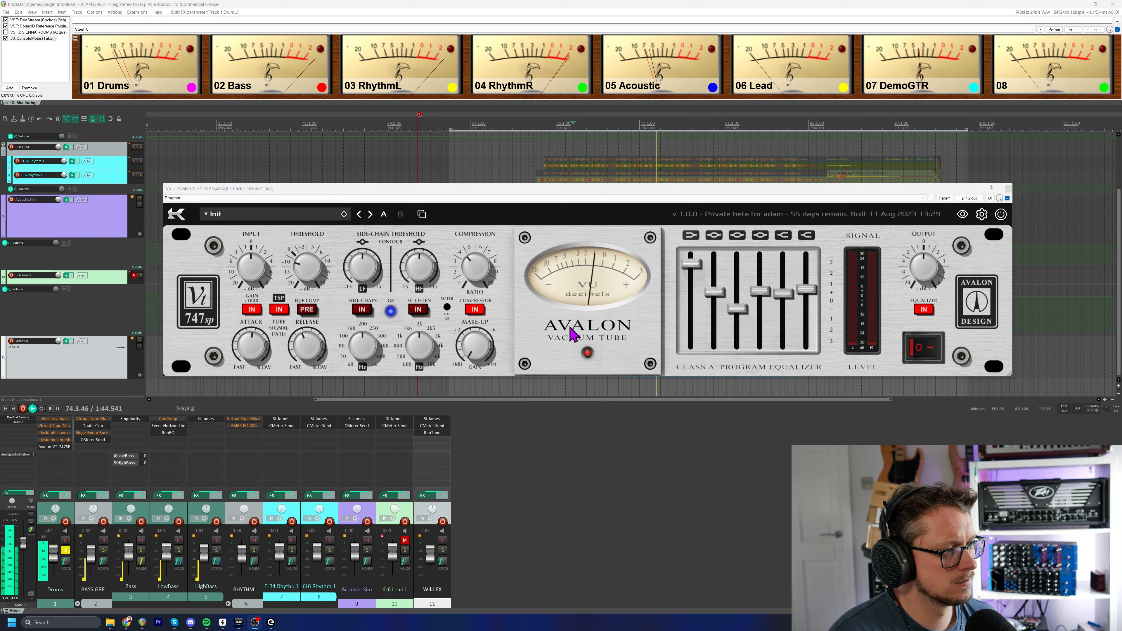
{"action": "left_click", "coordinate": [568, 120]}
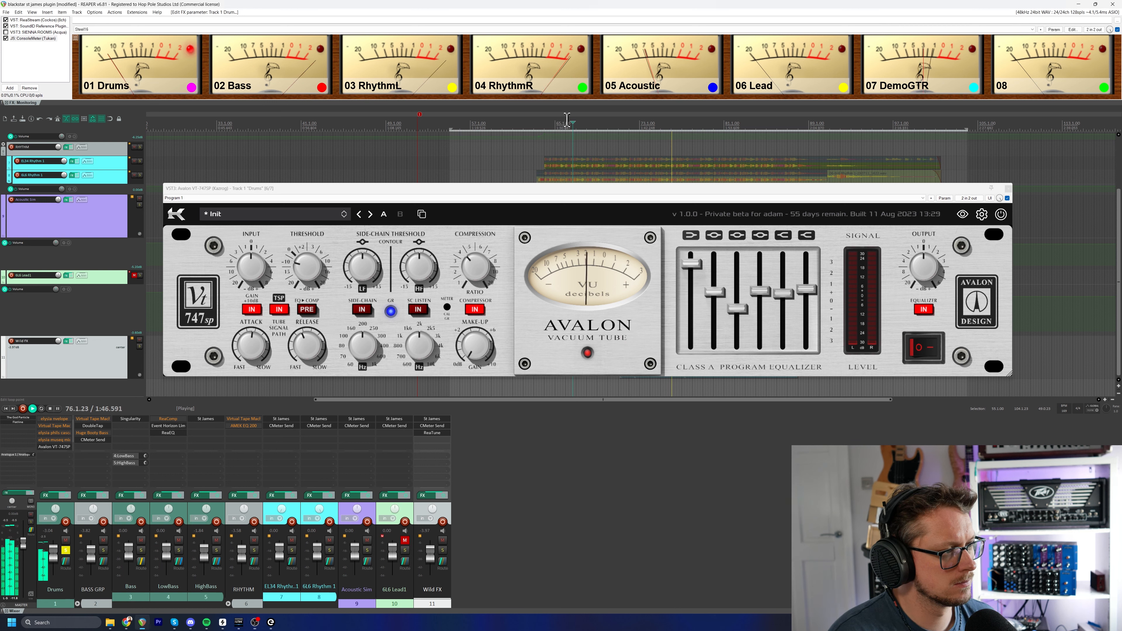
{"action": "key", "text": "space"}
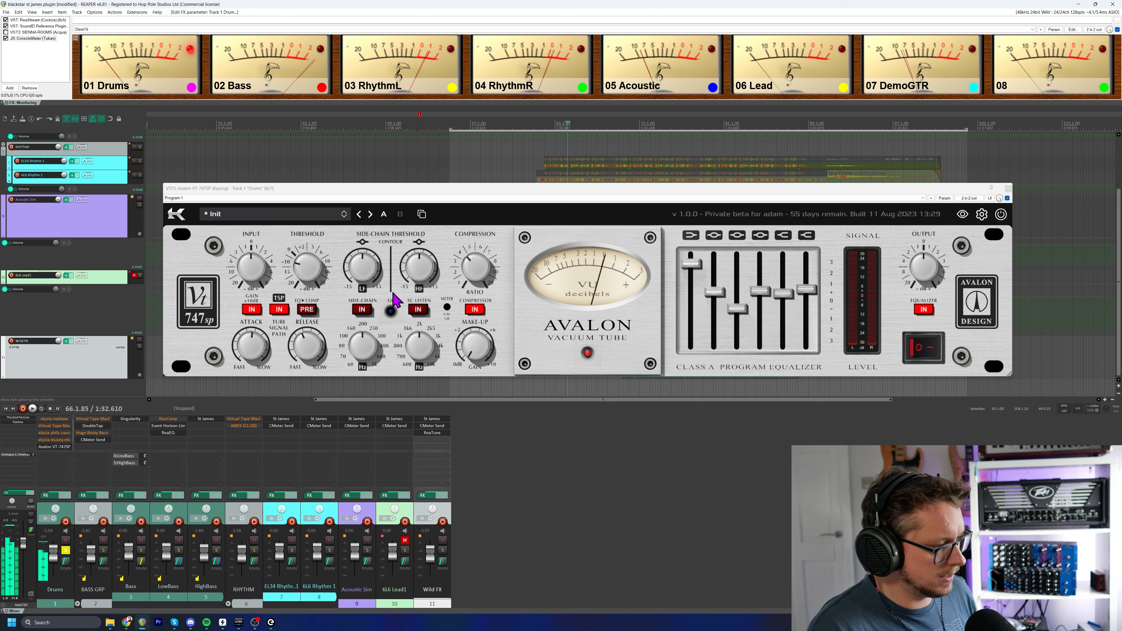
Switch the compressor's side-chain in, audition it on the drums with SC Listen, and switch SC Listen off.
{"action": "left_click", "coordinate": [366, 309]}
{"action": "left_click", "coordinate": [420, 310]}
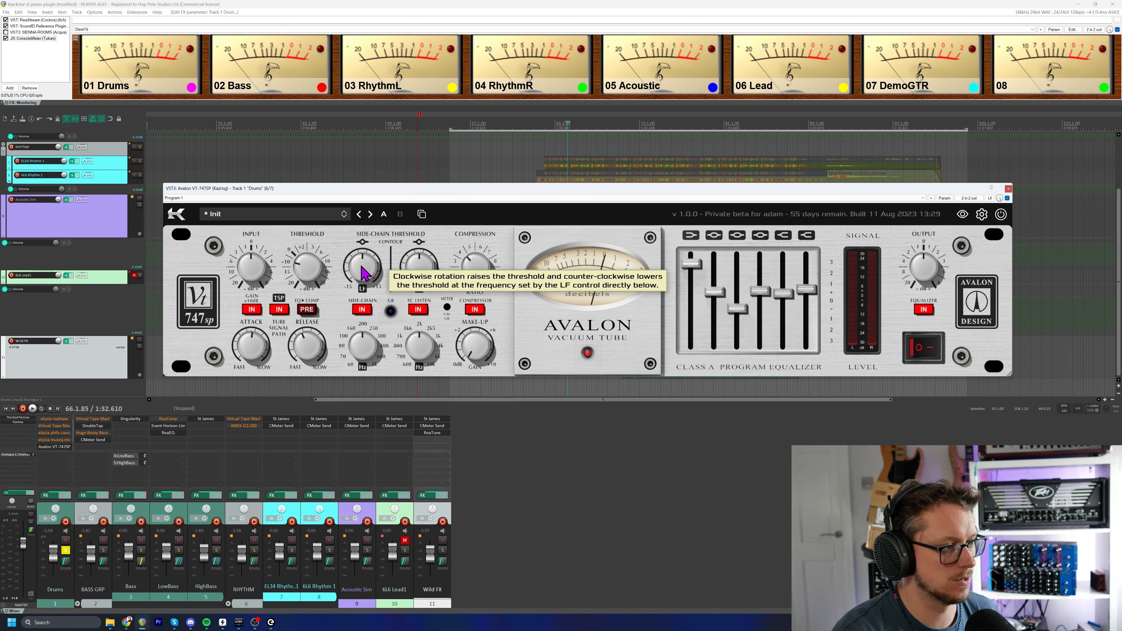
{"action": "key", "text": "space"}
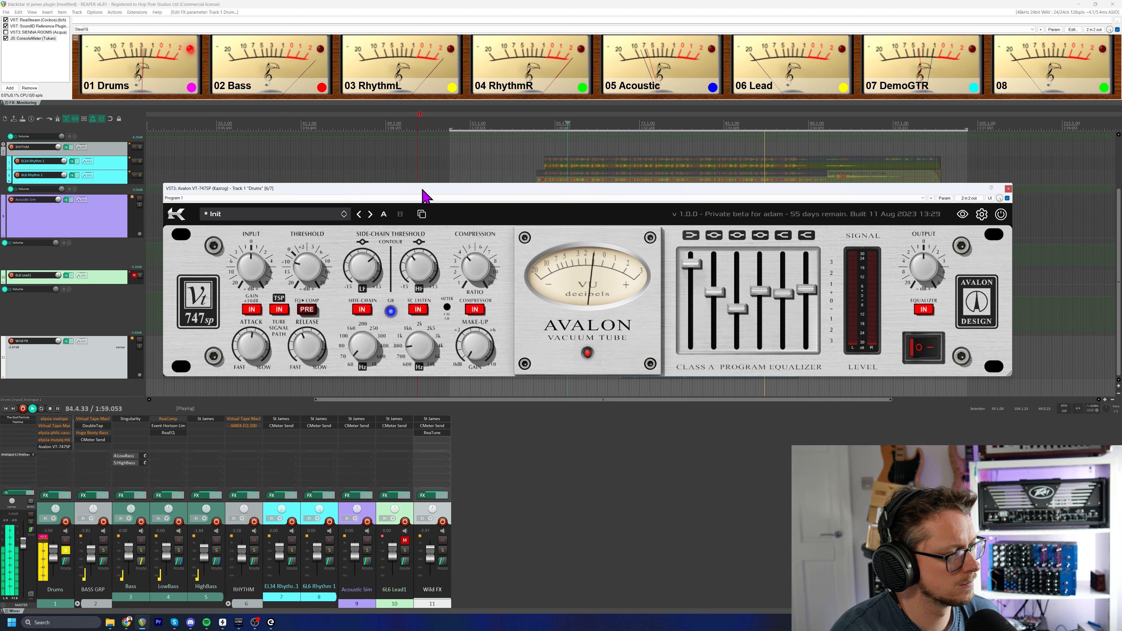
{"action": "key", "text": "space"}
{"action": "left_click", "coordinate": [415, 310]}
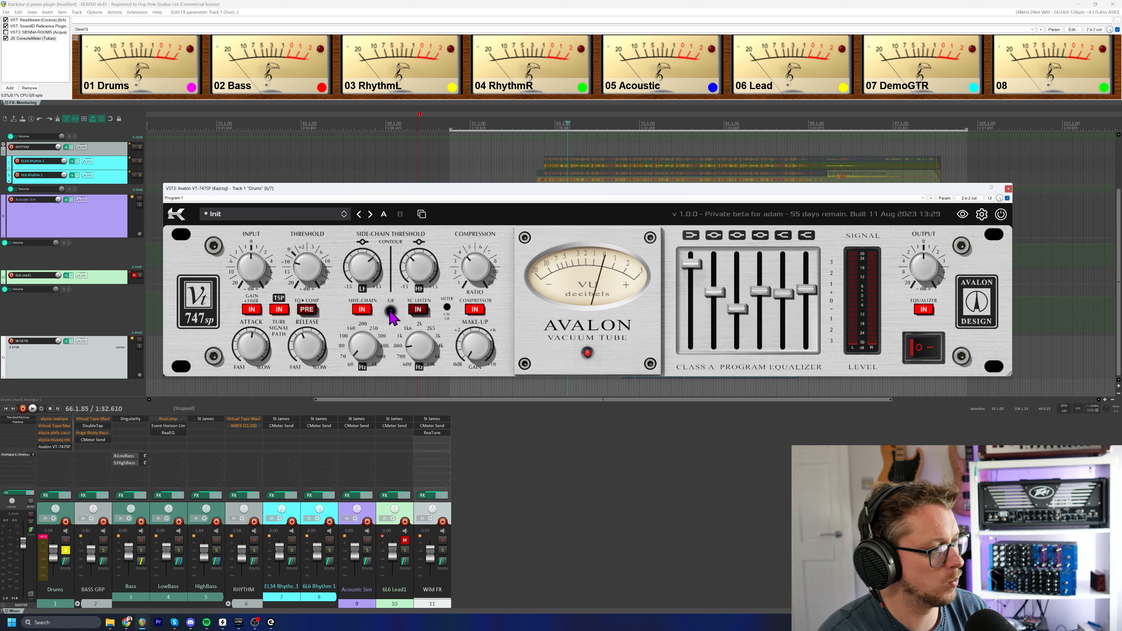
Compare the playing drums with the side-chain and the tube signal path switched in and out, leaving the tube path out.
{"action": "key", "text": "space"}
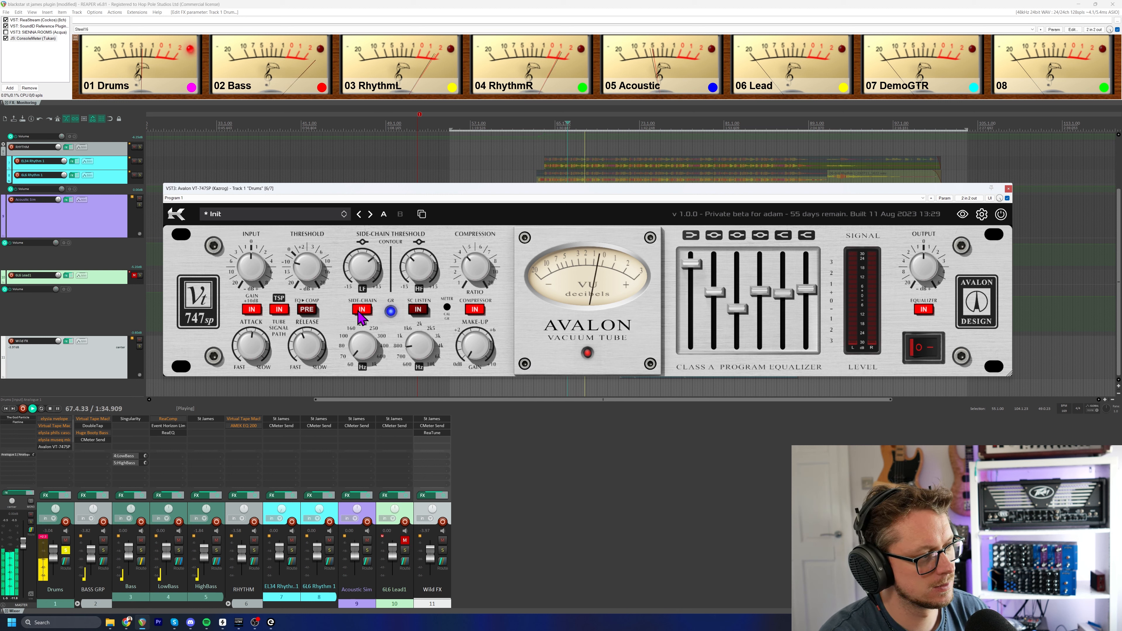
{"action": "left_click", "coordinate": [361, 310]}
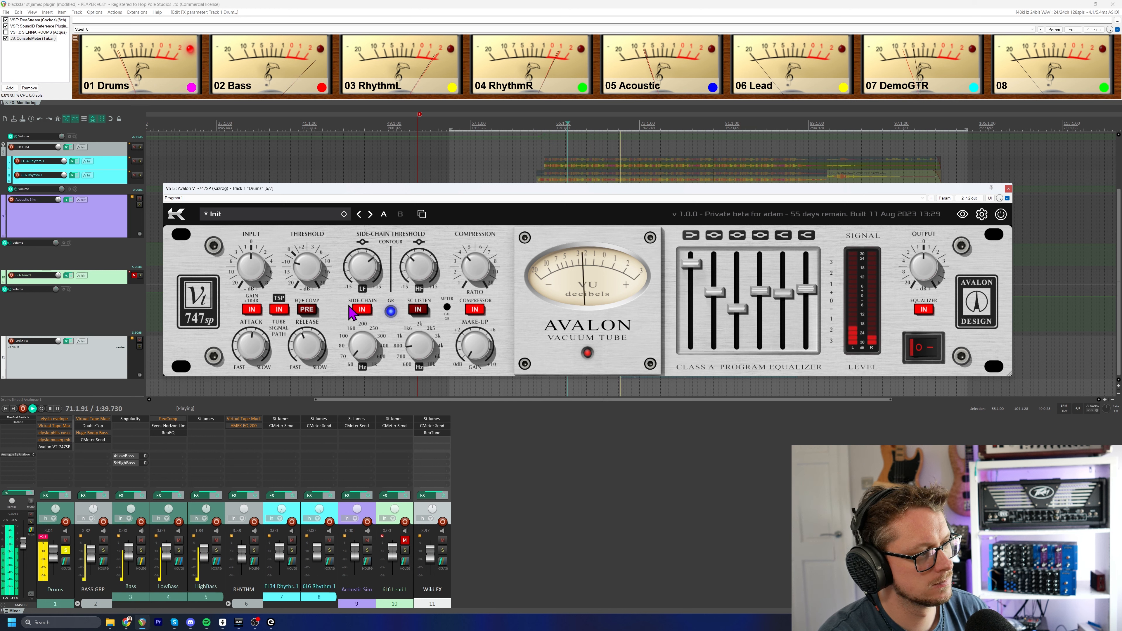
{"action": "key", "text": "space"}
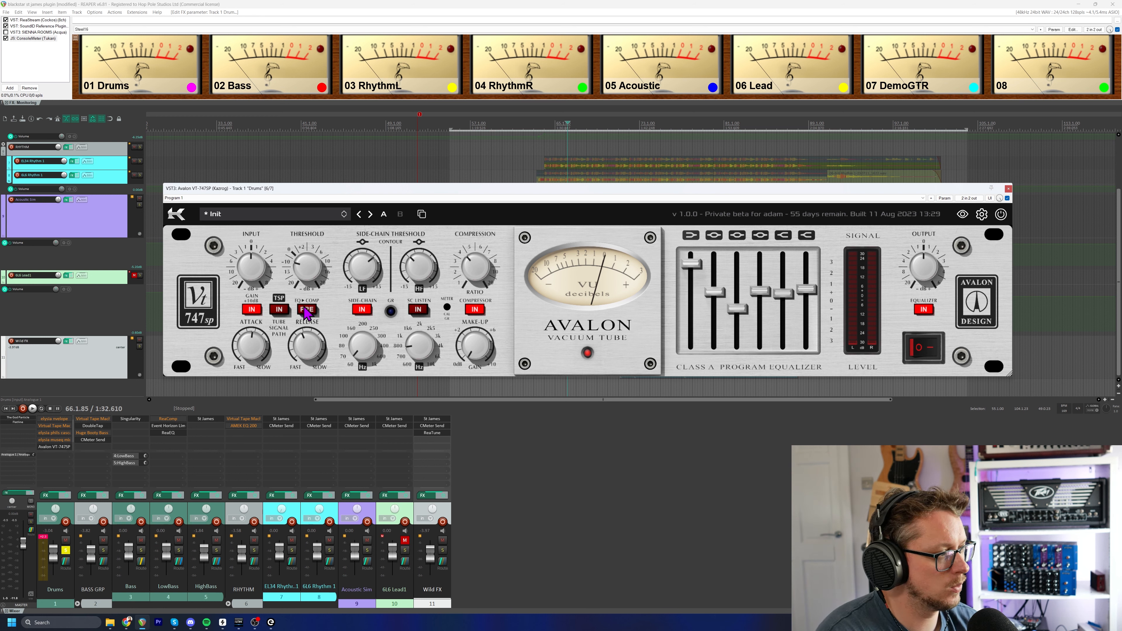
{"action": "key", "text": "space"}
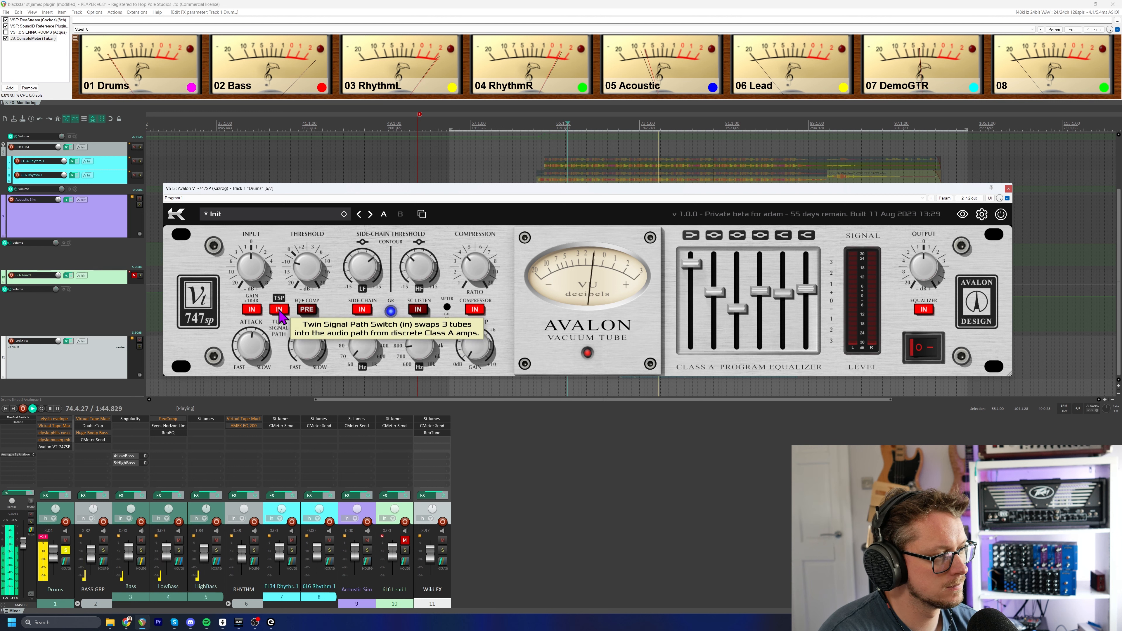
{"action": "key", "text": "space"}
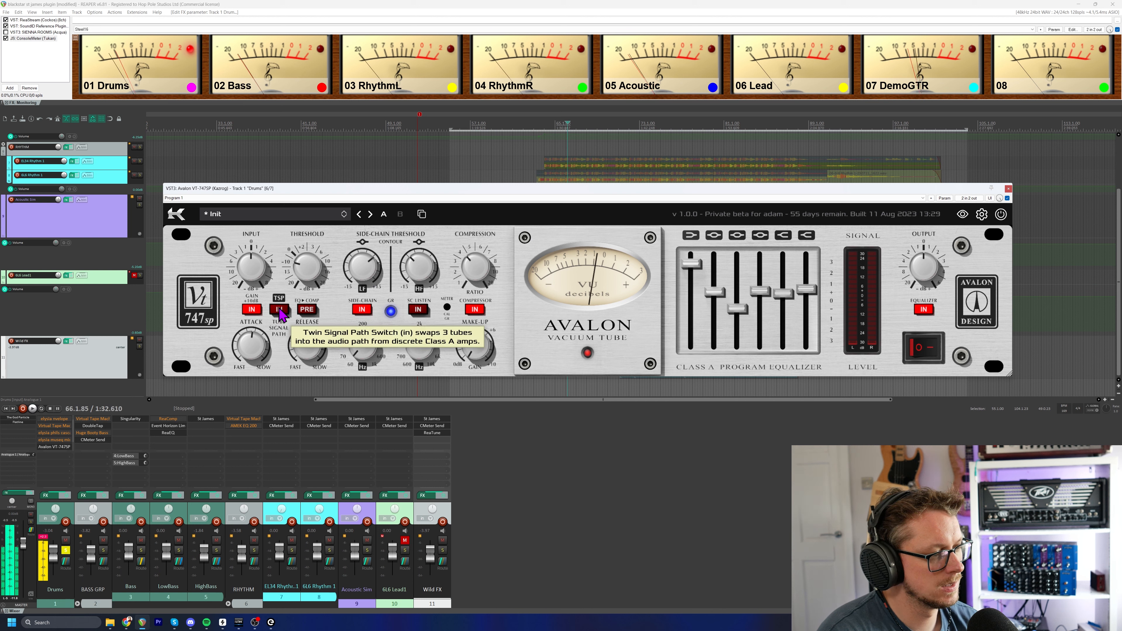
Raise the lowest EQ band on the drums slightly and adjust the compressor's make-up gain.
{"action": "left_click_drag", "start_coordinate": [695, 259], "coordinate": [696, 255]}
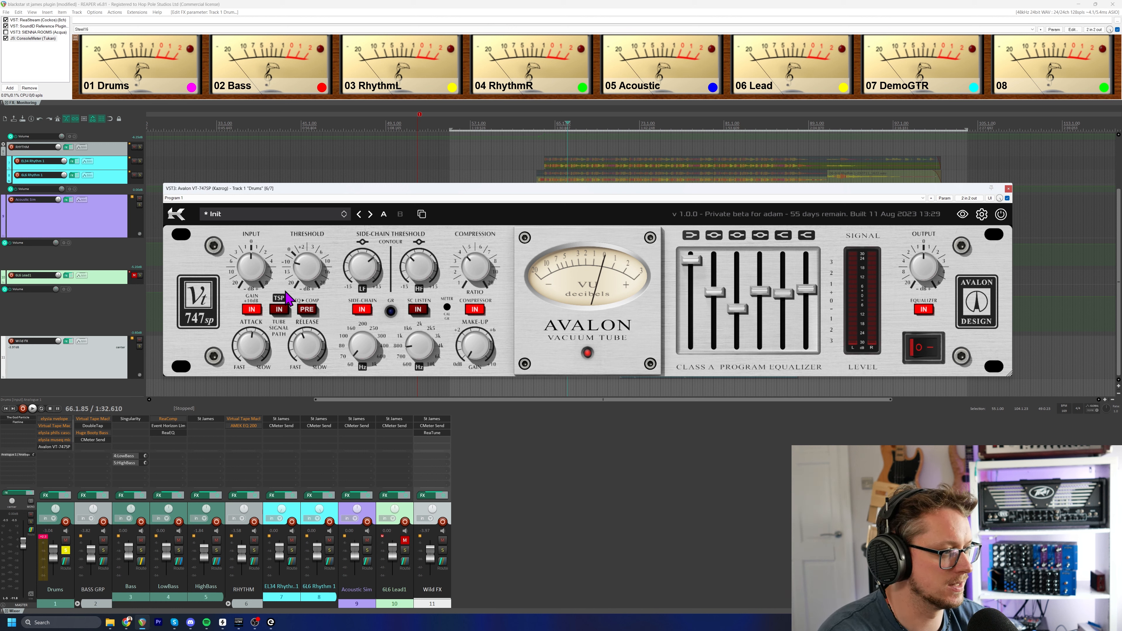
{"action": "mouse_move", "coordinate": [477, 347]}
{"action": "left_mouse_down"}
{"action": "mouse_move", "coordinate": [478, 286]}
{"action": "mouse_move", "coordinate": [437, 323]}
{"action": "mouse_move", "coordinate": [470, 339]}
{"action": "left_mouse_up"}
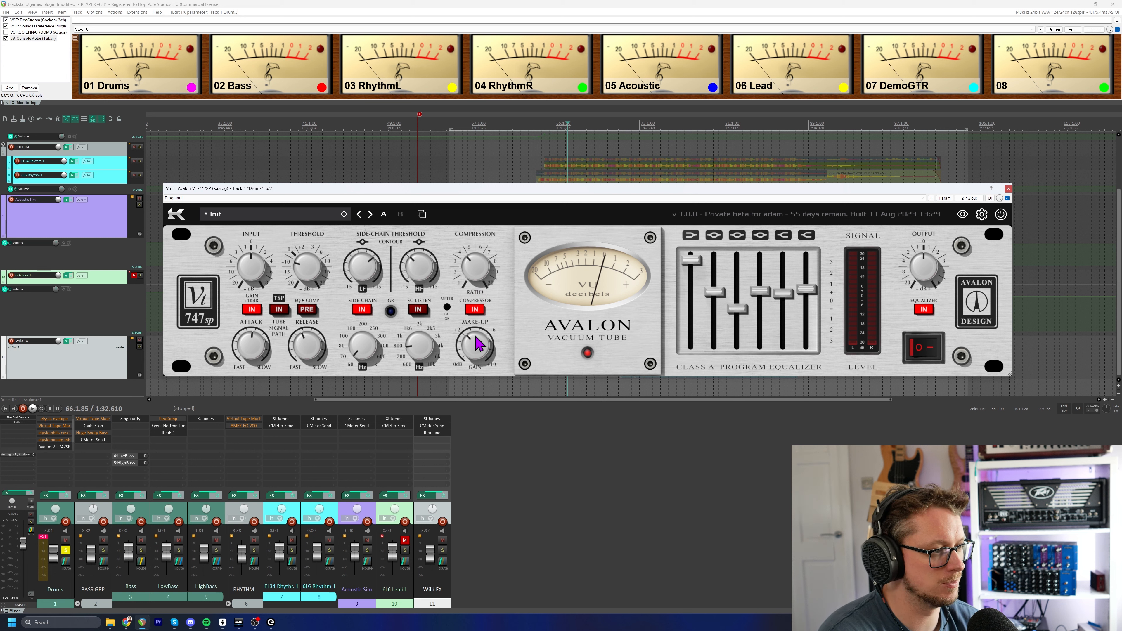
{"action": "key", "text": "space"}
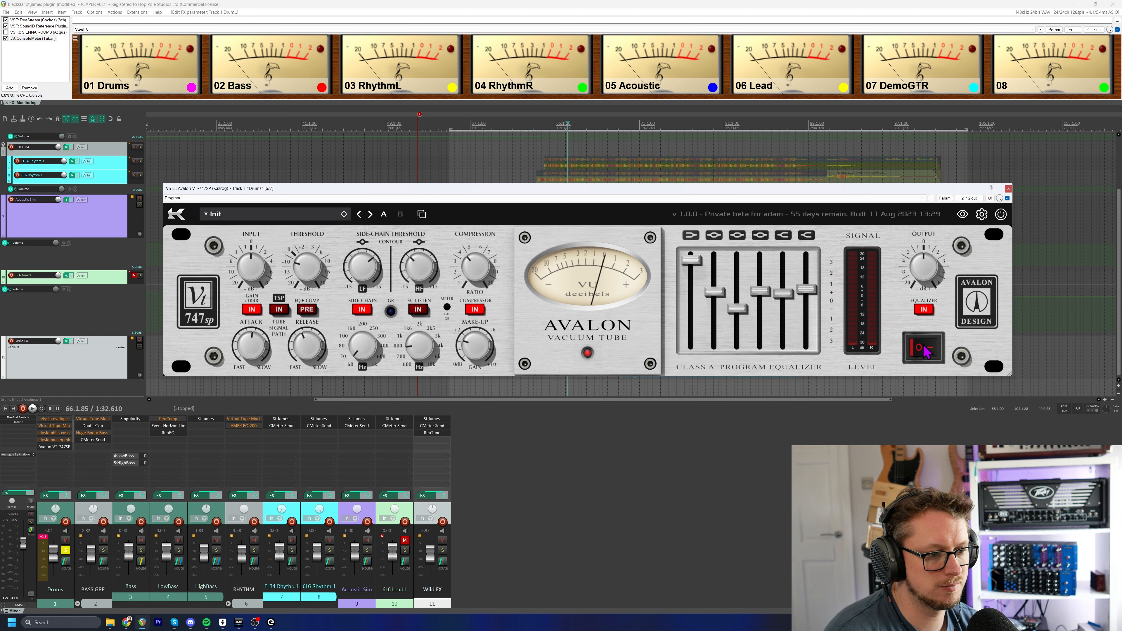
Play the soloed drums and compare the revised settings with the plugin bypassed and active.
{"action": "key", "text": "space"}
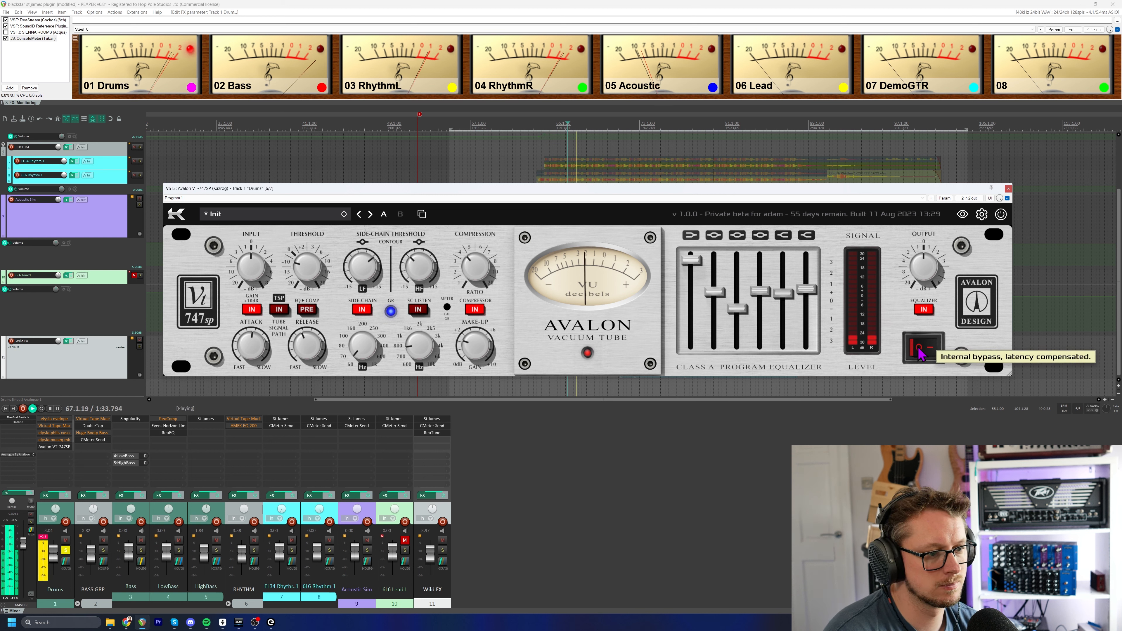
{"action": "left_click", "coordinate": [920, 353]}
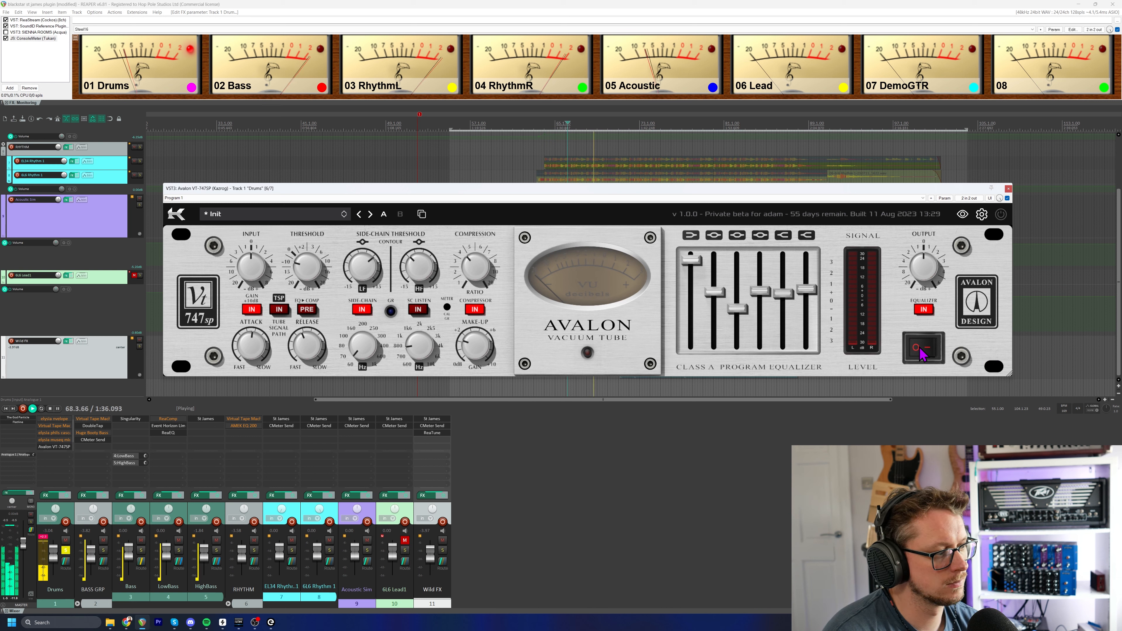
{"action": "left_click", "coordinate": [923, 353]}
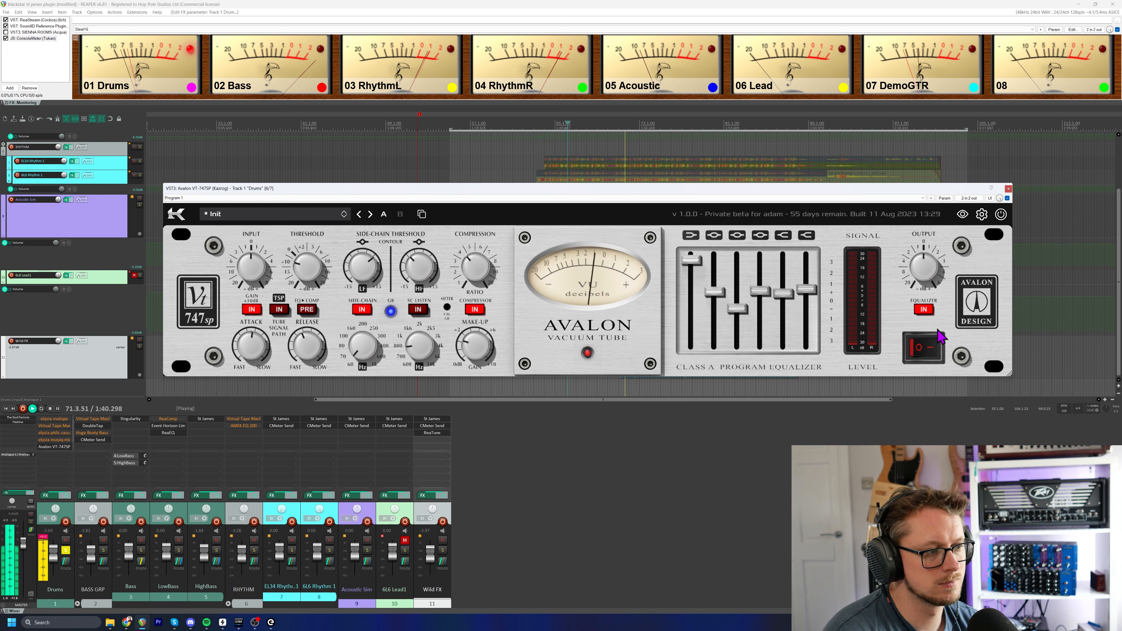
{"action": "key", "text": "space"}
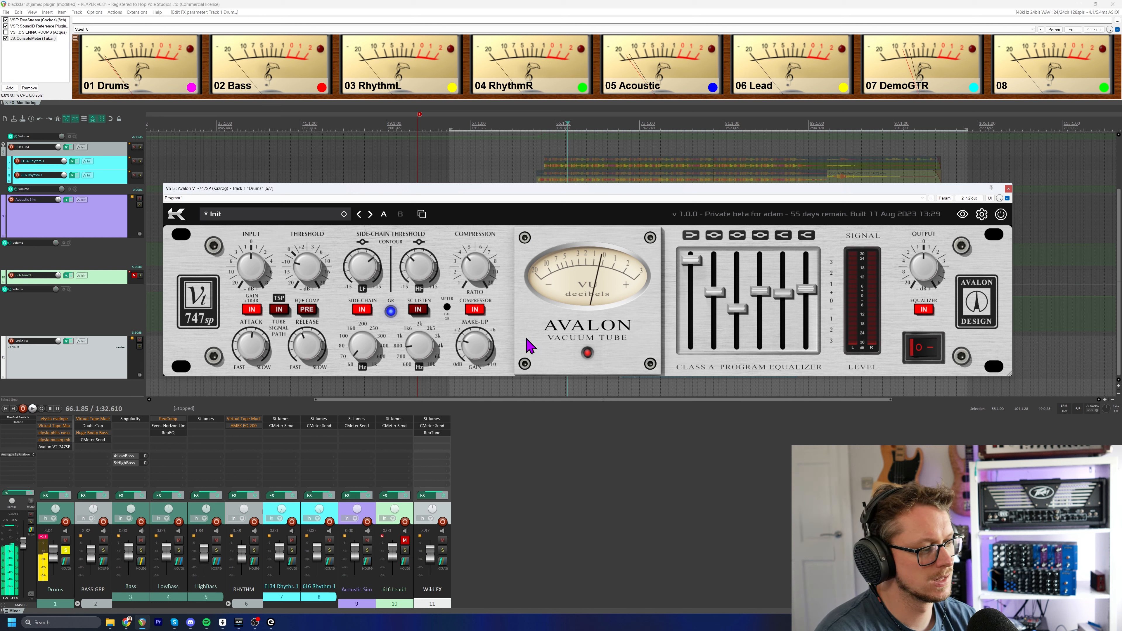
Unsolo the drums and play the full mix, comparing it with the drum plugin bypassed and active.
{"action": "left_click", "coordinate": [66, 551]}
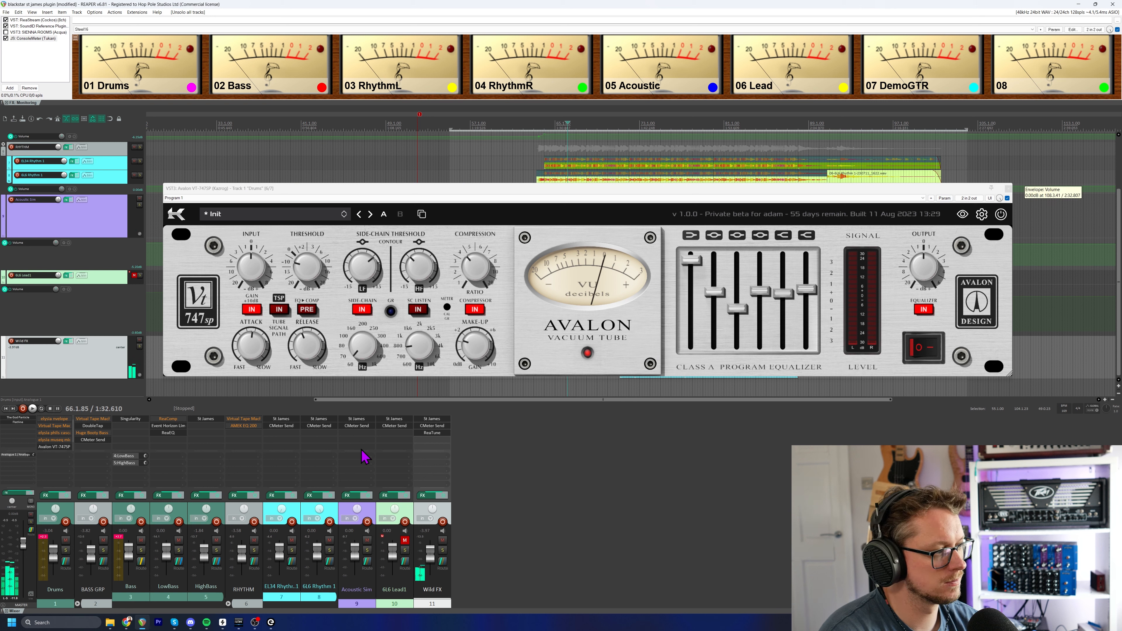
{"action": "key", "text": "space"}
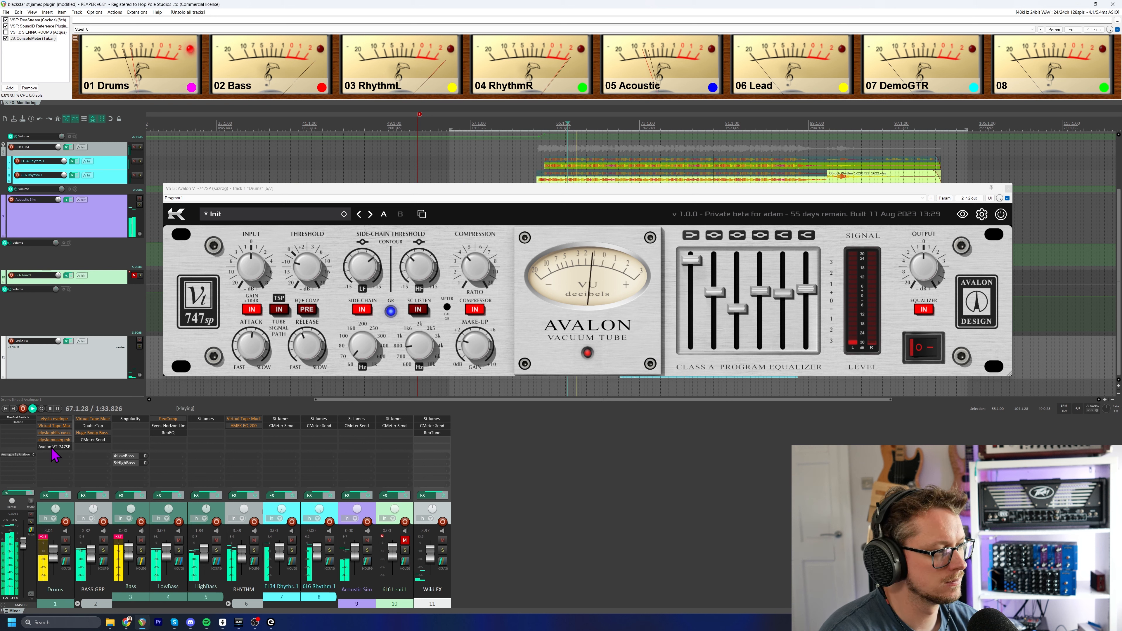
{"action": "scroll", "coordinate": [66, 435], "scroll_direction": "down", "scroll_amount": 2}
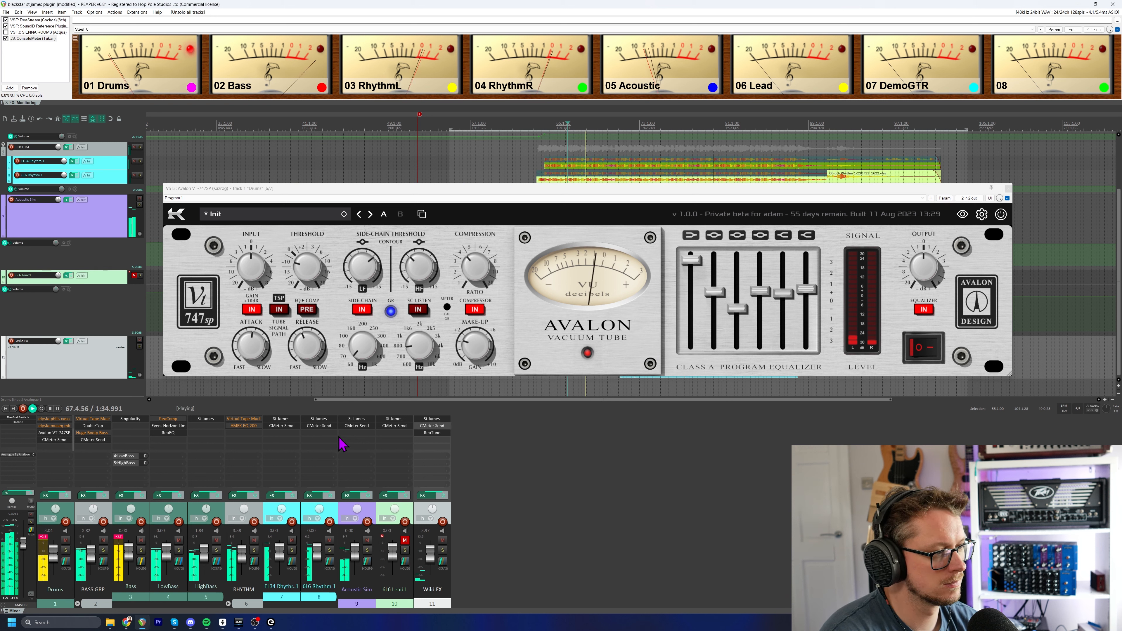
{"action": "left_click", "coordinate": [916, 347]}
{"action": "left_click", "coordinate": [915, 347]}
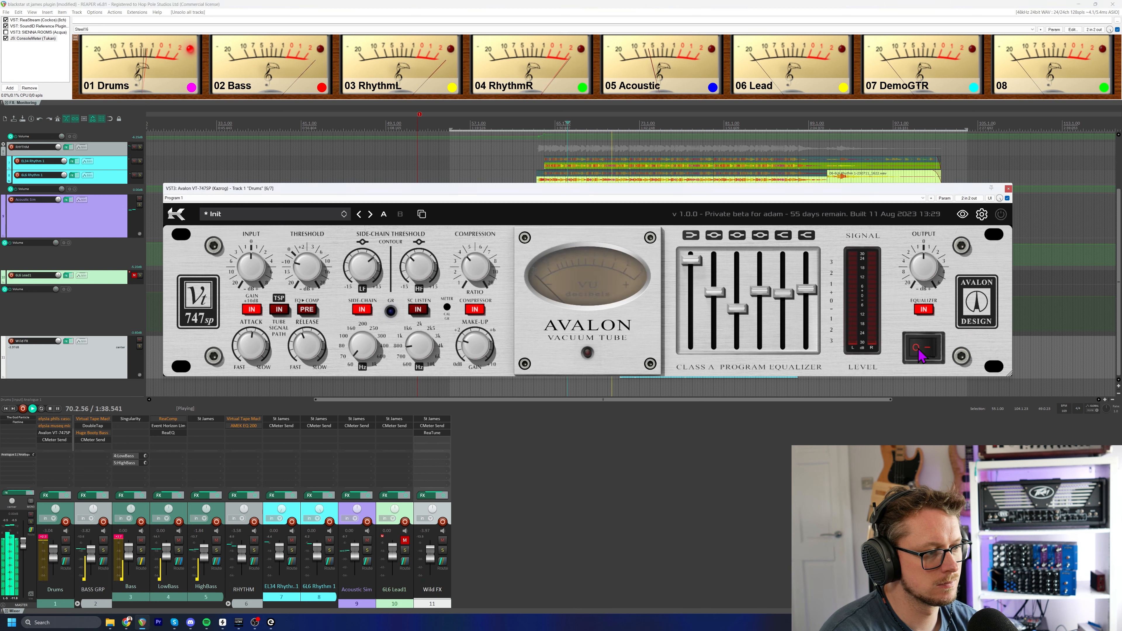
Lower the RHYTHM track's volume to -6.77 dB and close the drum plugin's window during playback.
{"action": "left_click_drag", "start_coordinate": [250, 548], "coordinate": [249, 558]}
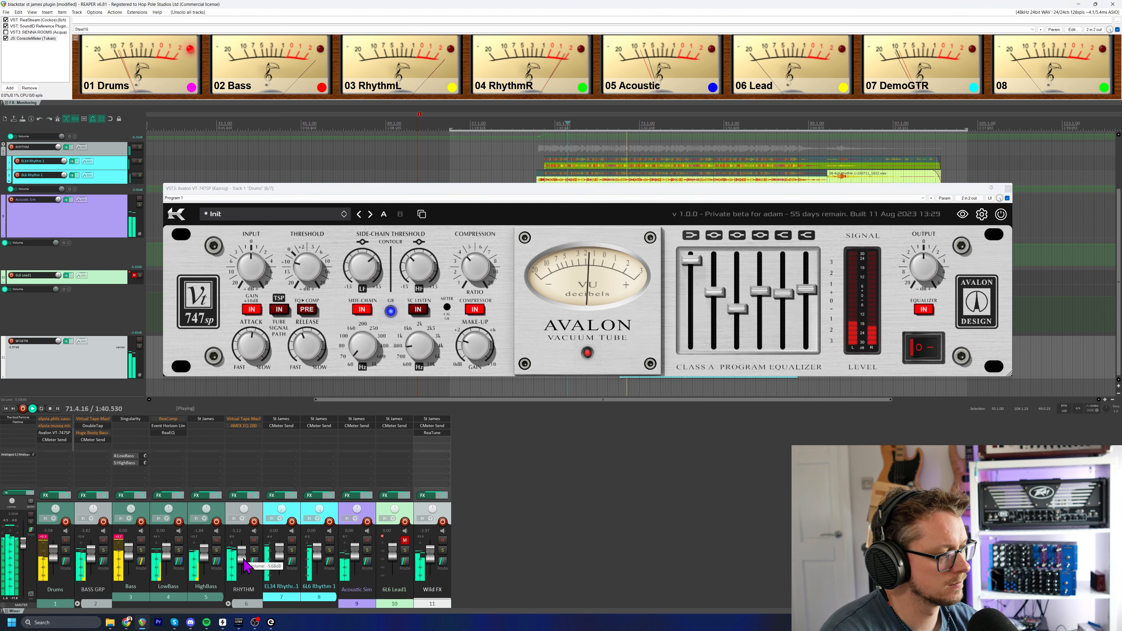
{"action": "left_click", "coordinate": [1009, 188]}
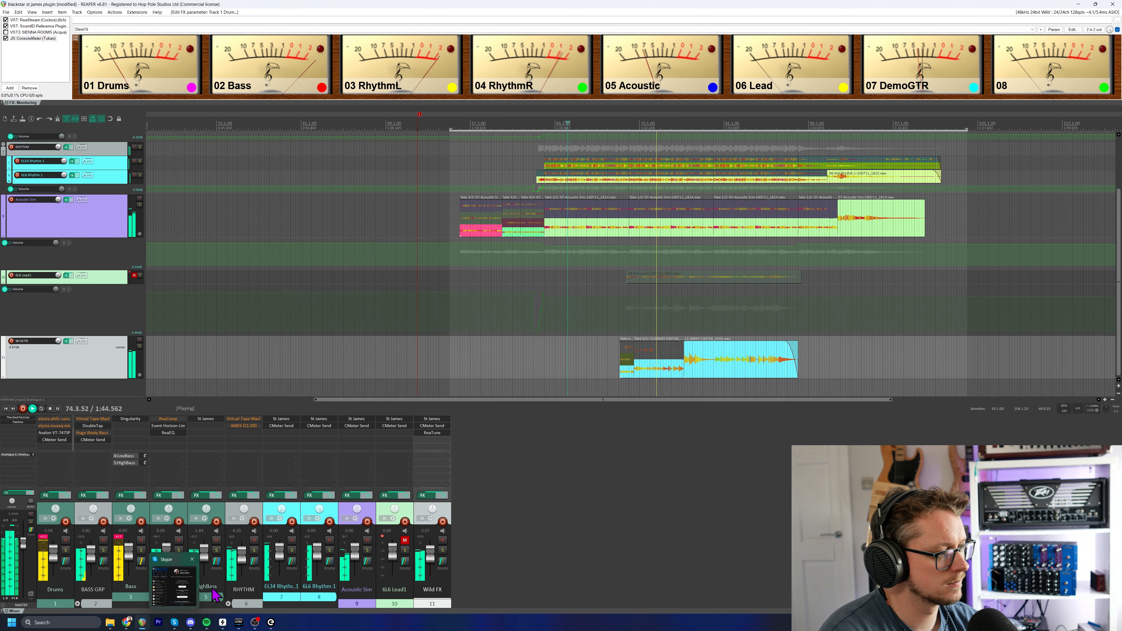
{"action": "left_click_drag", "start_coordinate": [243, 564], "coordinate": [245, 570]}
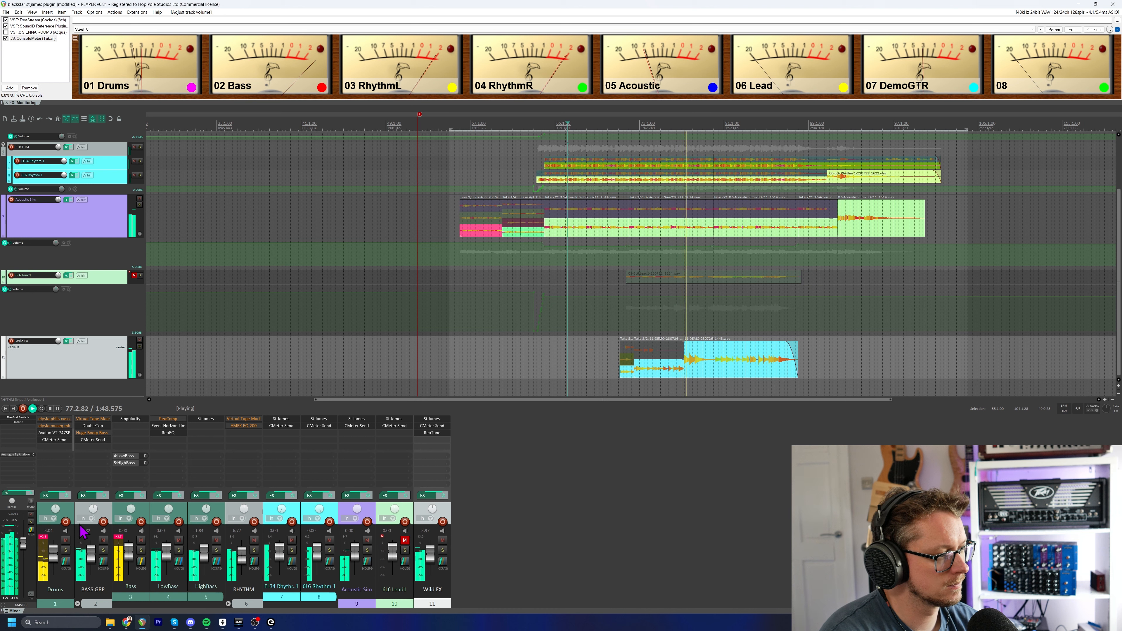
With Acoustic Sim and Wild FX muted and RHYTHM soloed, add the VST3 Avalon VT-747SP plugin to the RHYTHM track.
{"action": "left_click", "coordinate": [52, 433], "text": "shift"}
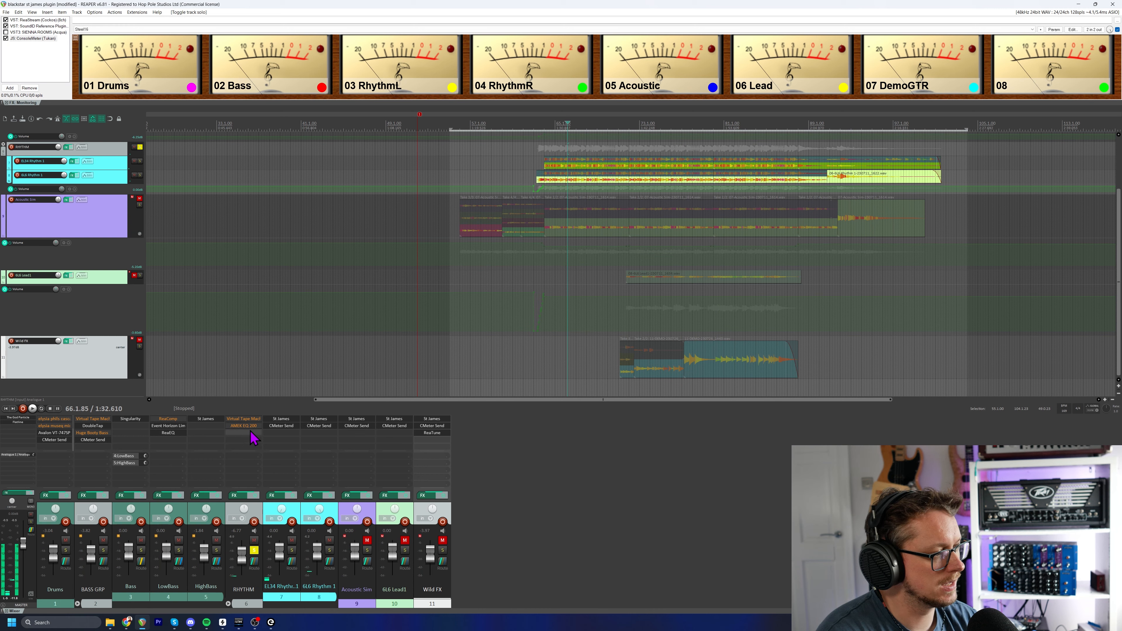
{"action": "left_click", "coordinate": [246, 434]}
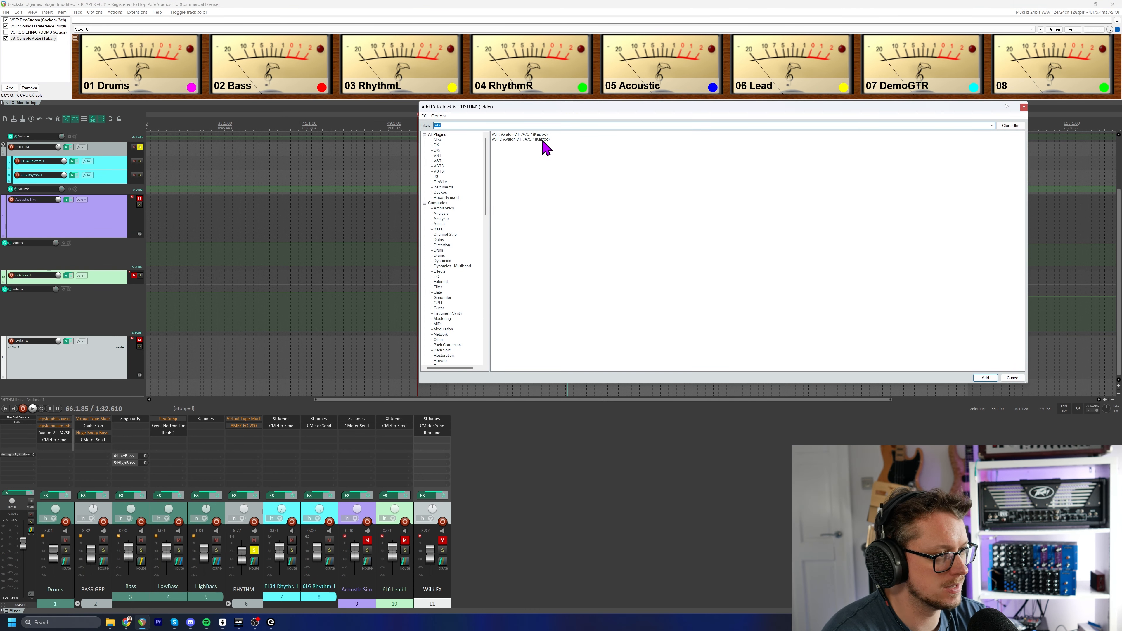
{"action": "left_click", "coordinate": [515, 140]}
{"action": "key", "text": "Return"}
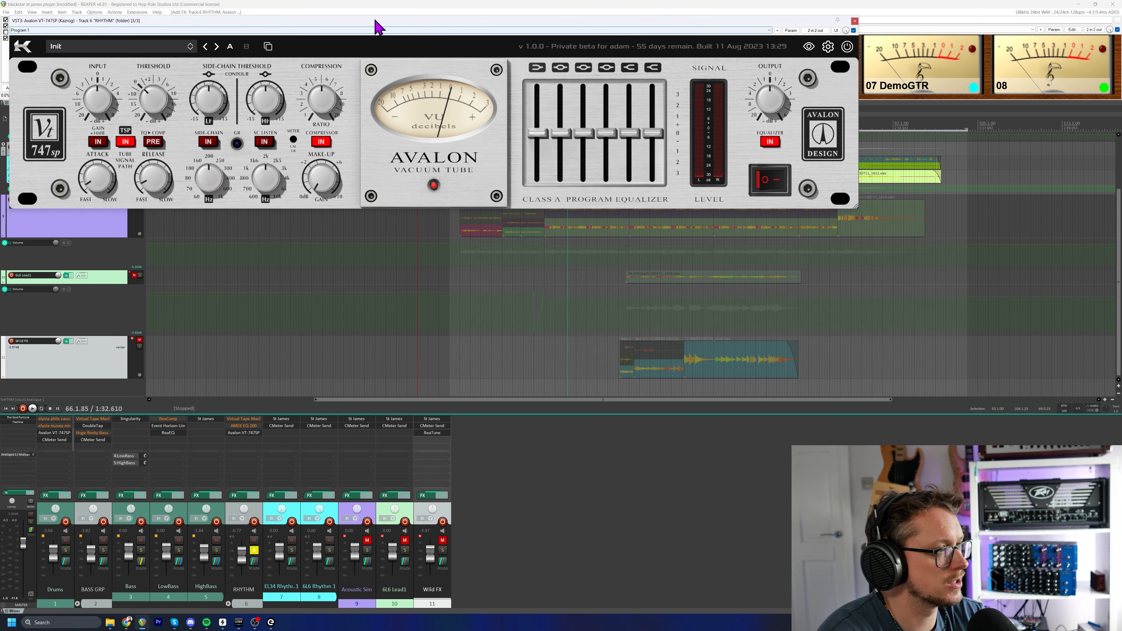
Move the RHYTHM track's plugin window down over the arrangement, clear of the timeline ruler.
{"action": "left_click_drag", "start_coordinate": [376, 21], "coordinate": [424, 115]}
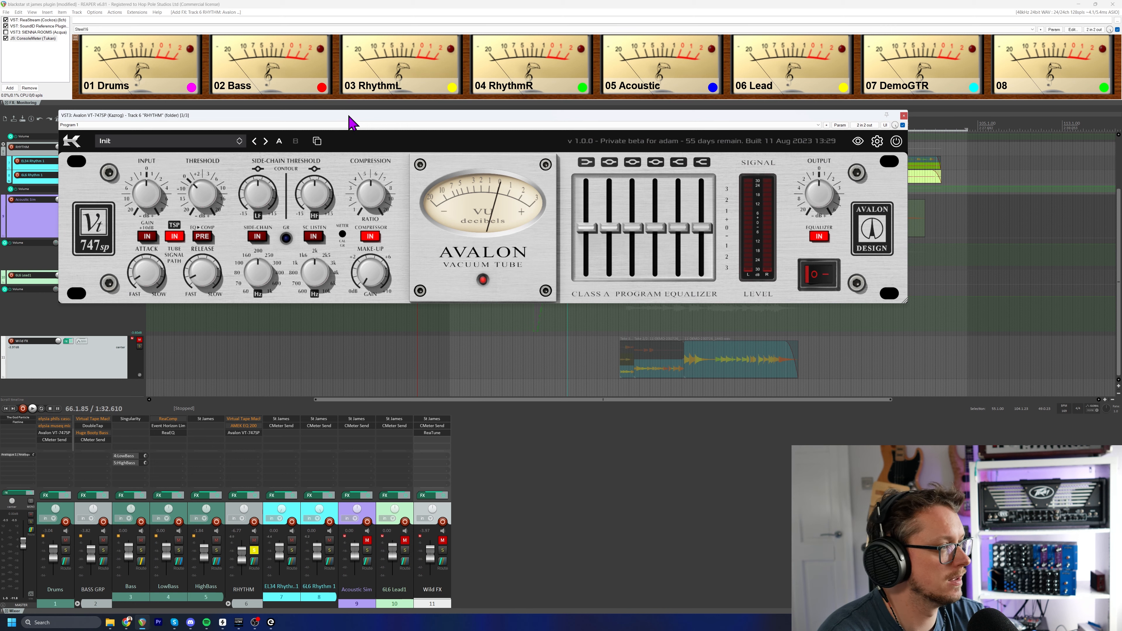
{"action": "left_click_drag", "start_coordinate": [349, 115], "coordinate": [351, 130]}
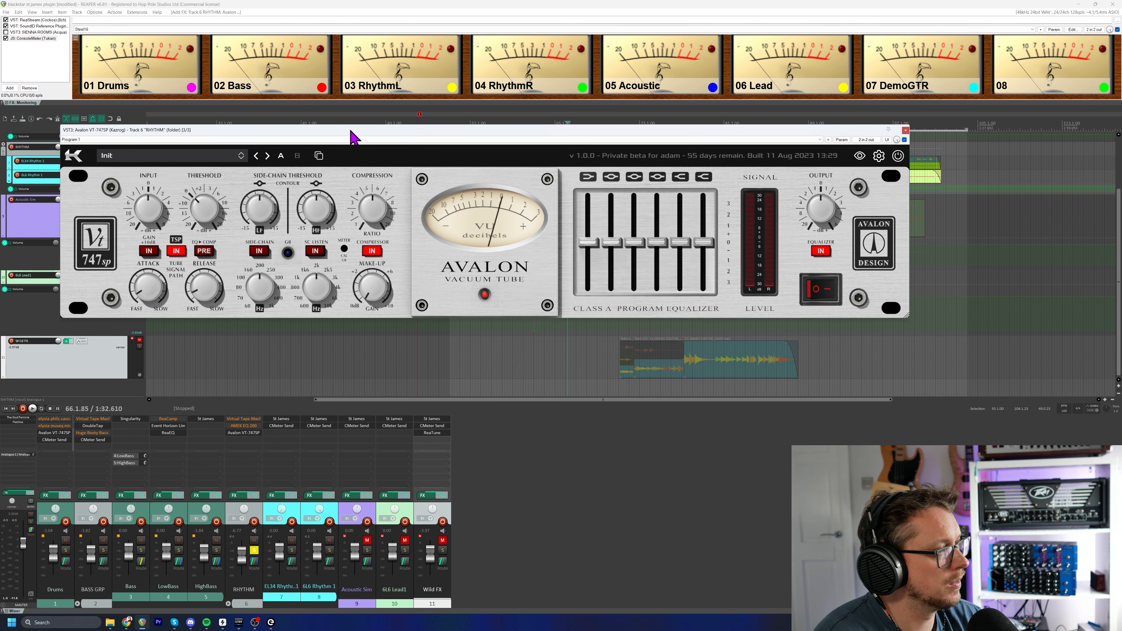
{"action": "left_click_drag", "start_coordinate": [350, 131], "coordinate": [351, 139]}
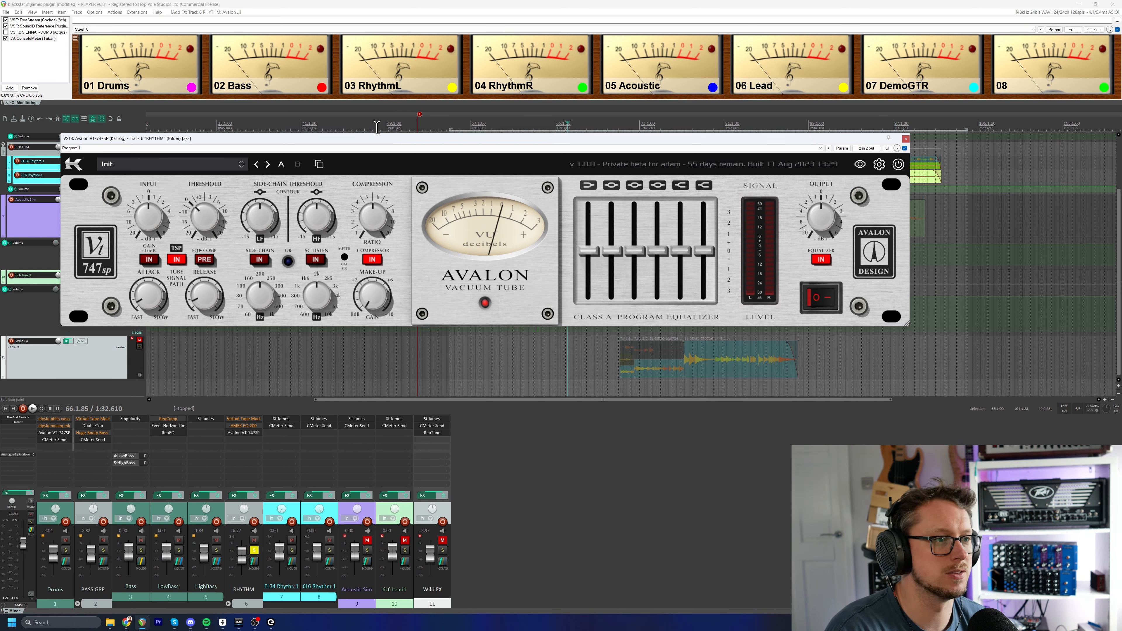
{"action": "left_click_drag", "start_coordinate": [379, 143], "coordinate": [386, 144]}
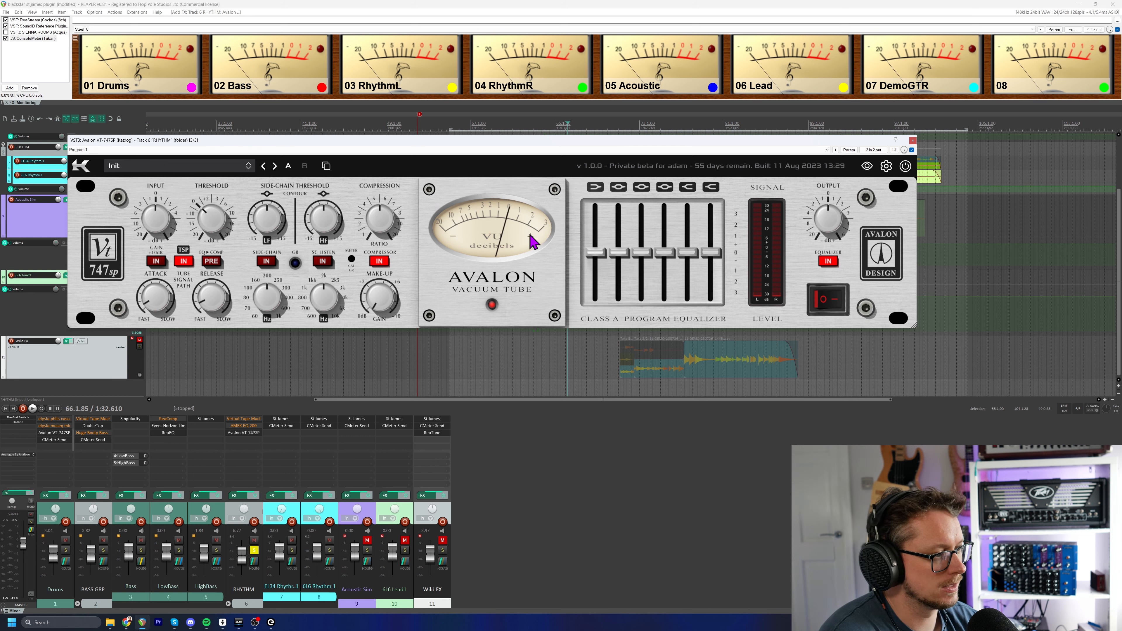
Solo Drums and BASS GRP alongside RHYTHM, and set a playback loop over the rhythm guitars' main section with the cursor near its start.
{"action": "left_click", "coordinate": [65, 550]}
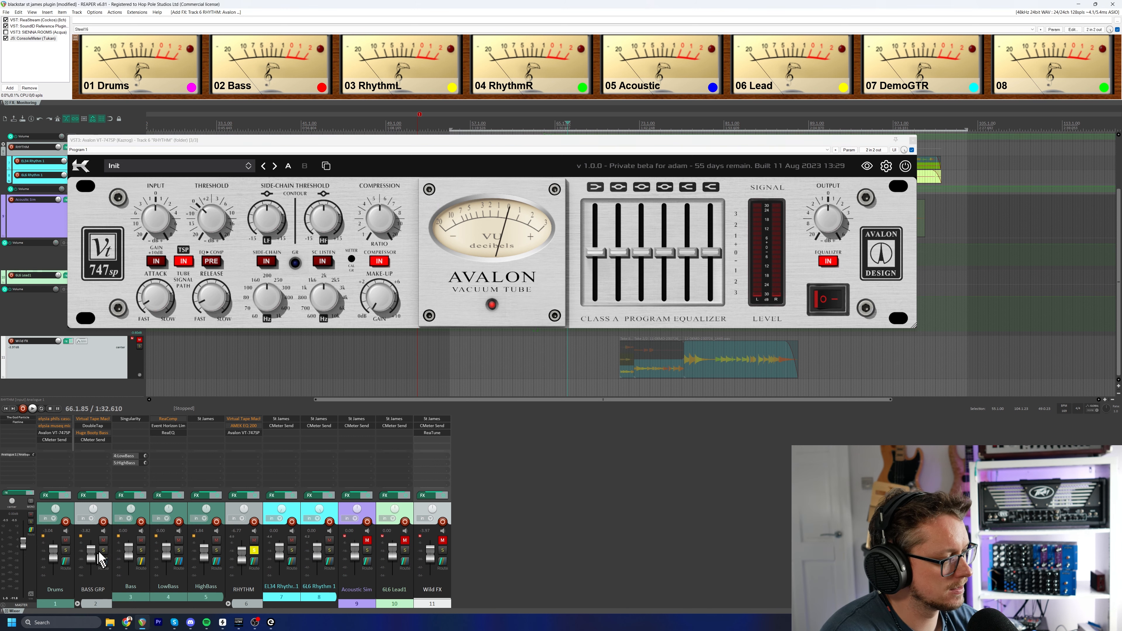
{"action": "left_click", "coordinate": [104, 550]}
{"action": "left_click_drag", "start_coordinate": [453, 141], "coordinate": [449, 240]}
{"action": "left_click_drag", "start_coordinate": [575, 124], "coordinate": [795, 126]}
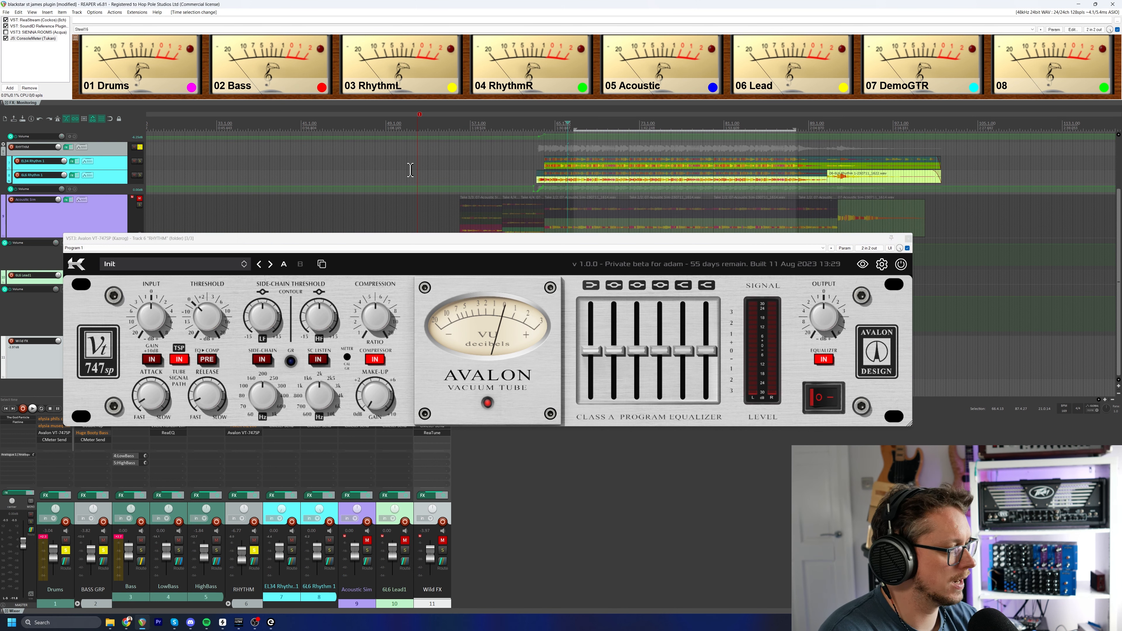
{"action": "left_click", "coordinate": [581, 117]}
{"action": "left_click_drag", "start_coordinate": [459, 240], "coordinate": [470, 179]}
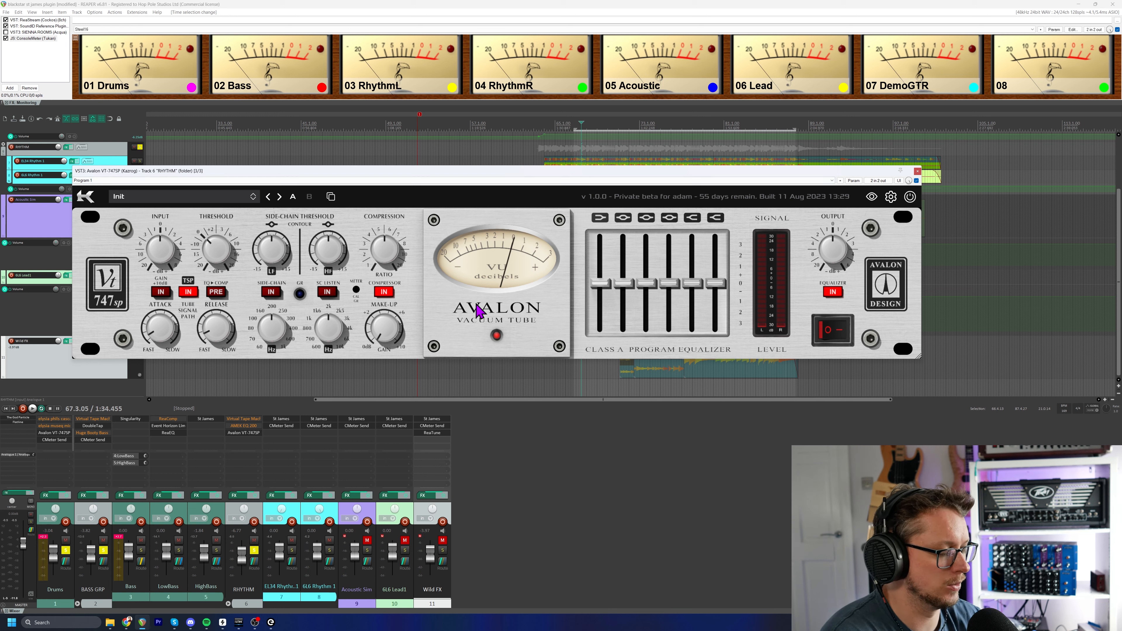
While playing, cut the first and third EQ bands slightly, boost the other four, and place the EQ before the compressor in the RHYTHM plugin.
{"action": "key", "text": "space"}
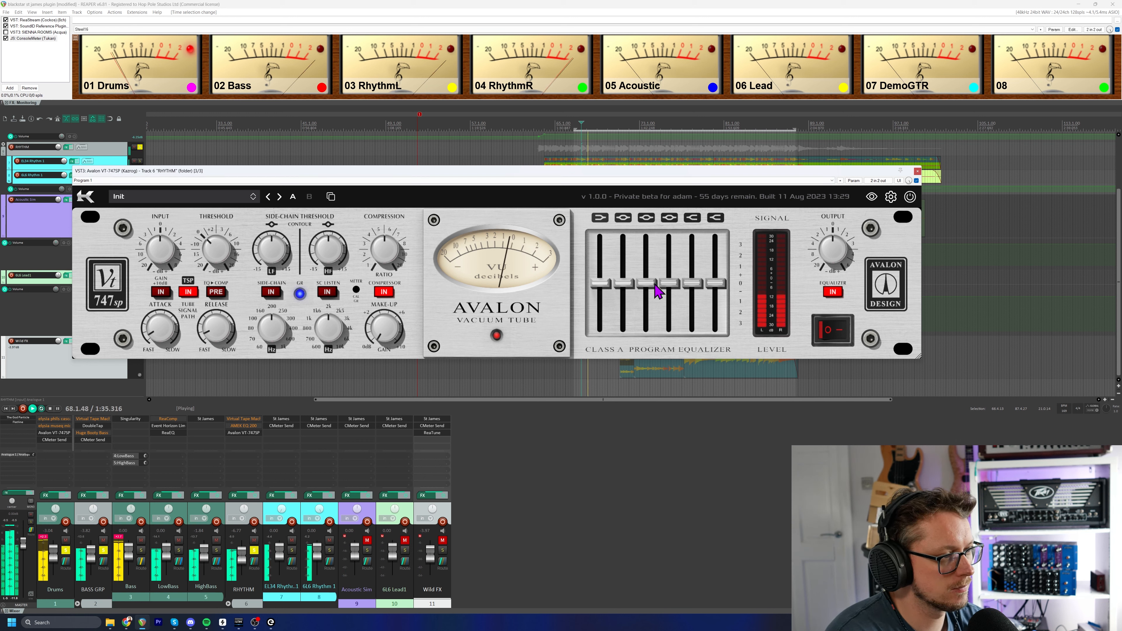
{"action": "mouse_move", "coordinate": [646, 291]}
{"action": "left_mouse_down"}
{"action": "mouse_move", "coordinate": [650, 217]}
{"action": "mouse_move", "coordinate": [648, 314]}
{"action": "left_mouse_up"}
{"action": "left_click_drag", "start_coordinate": [716, 283], "coordinate": [716, 222]}
{"action": "left_click_drag", "start_coordinate": [600, 283], "coordinate": [625, 249]}
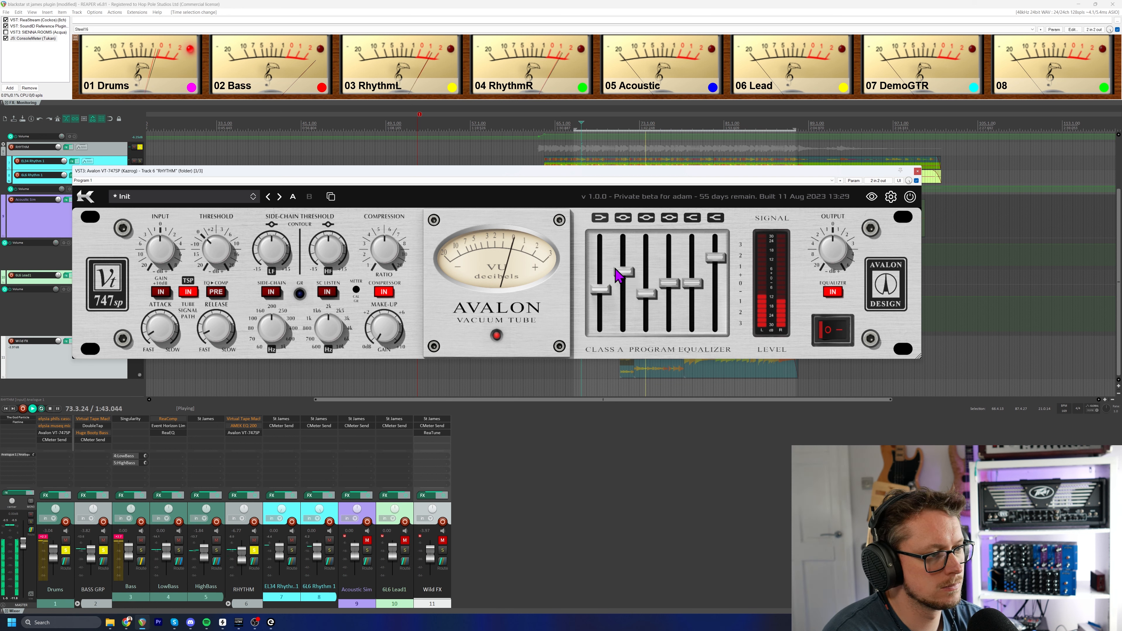
{"action": "left_click_drag", "start_coordinate": [693, 283], "coordinate": [664, 276]}
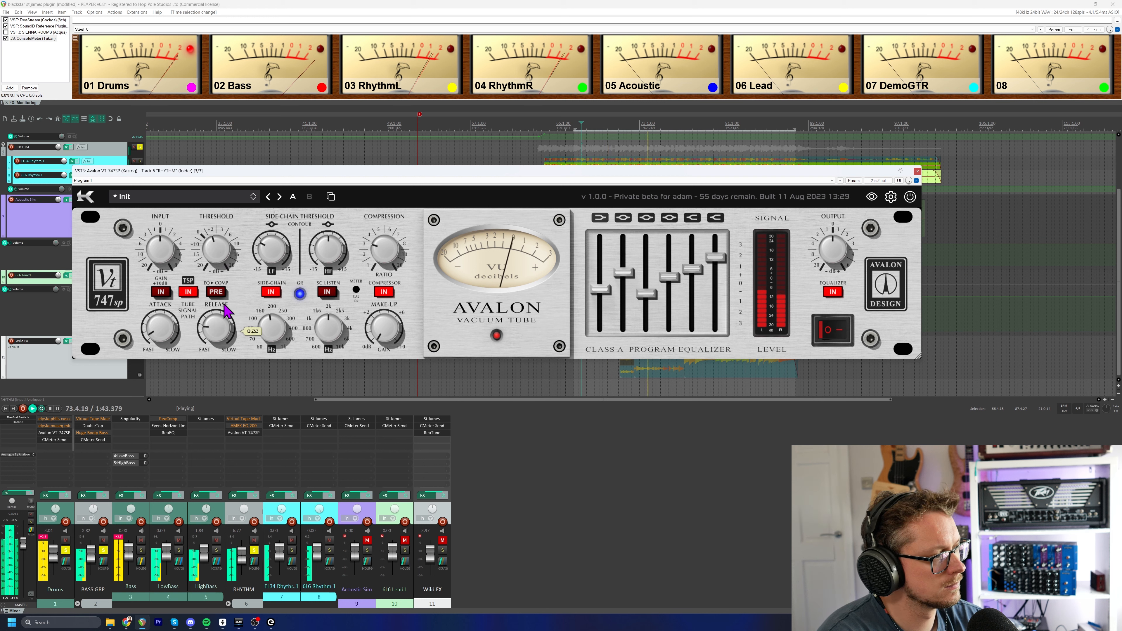
{"action": "mouse_move", "coordinate": [172, 325]}
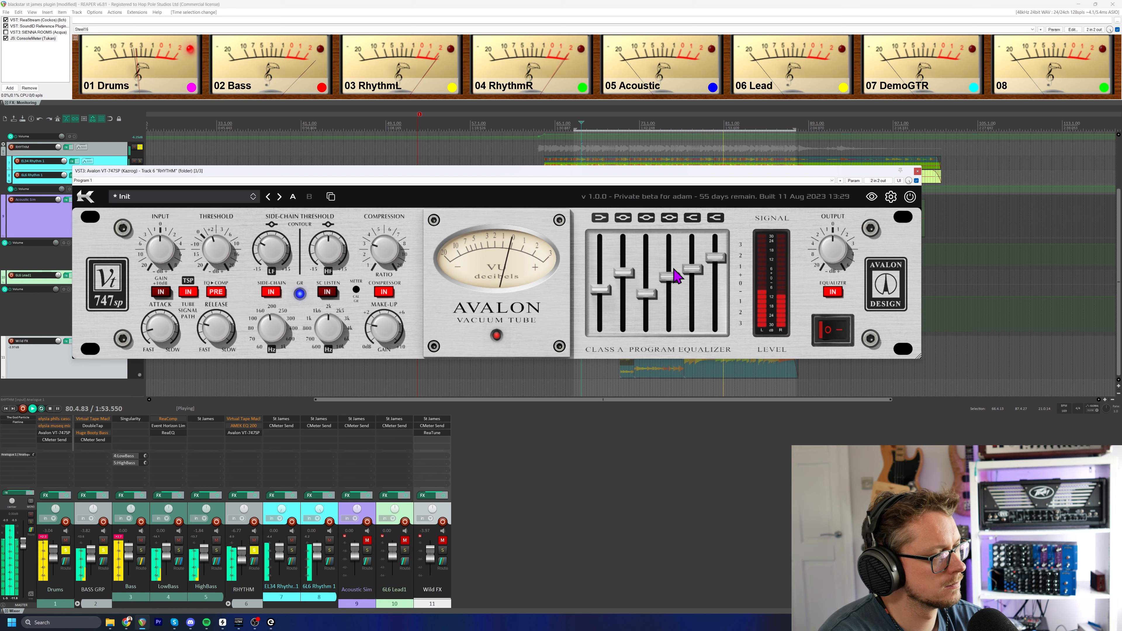
{"action": "left_click_drag", "start_coordinate": [696, 267], "coordinate": [722, 261]}
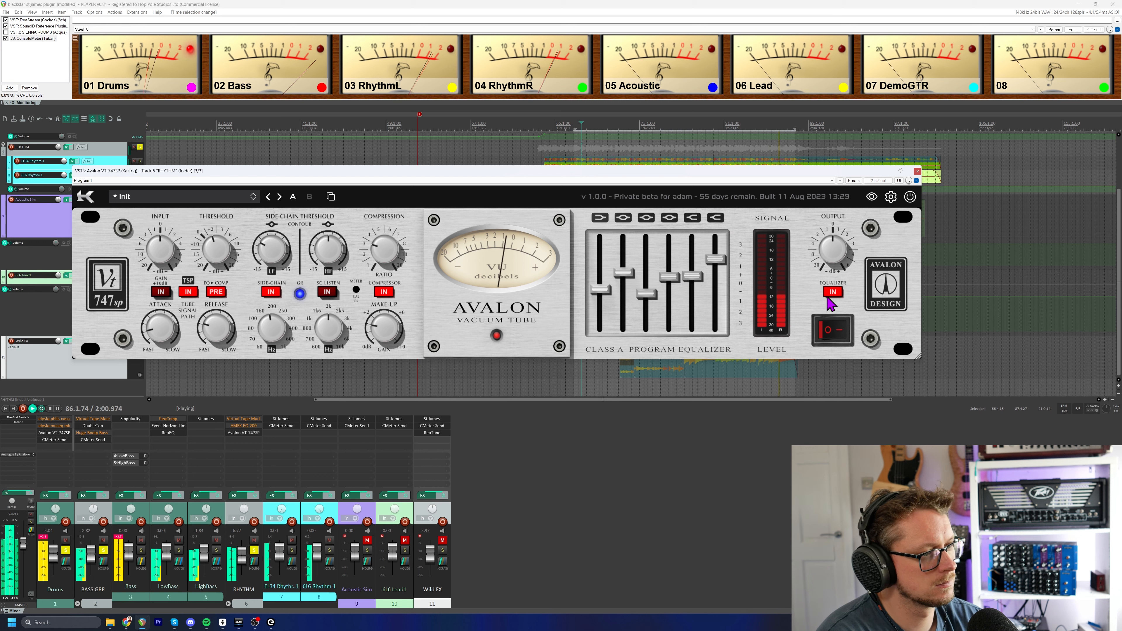
Compare the RHYTHM plugin bypassed and active during playback, and stop playback.
{"action": "left_click", "coordinate": [832, 336]}
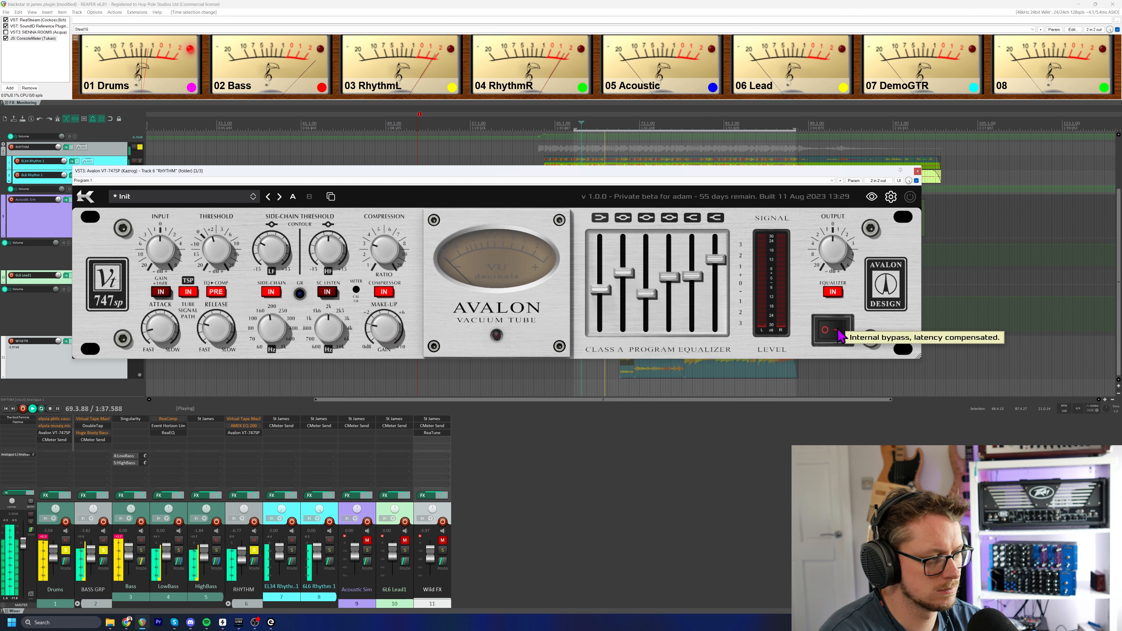
{"action": "left_click", "coordinate": [837, 336]}
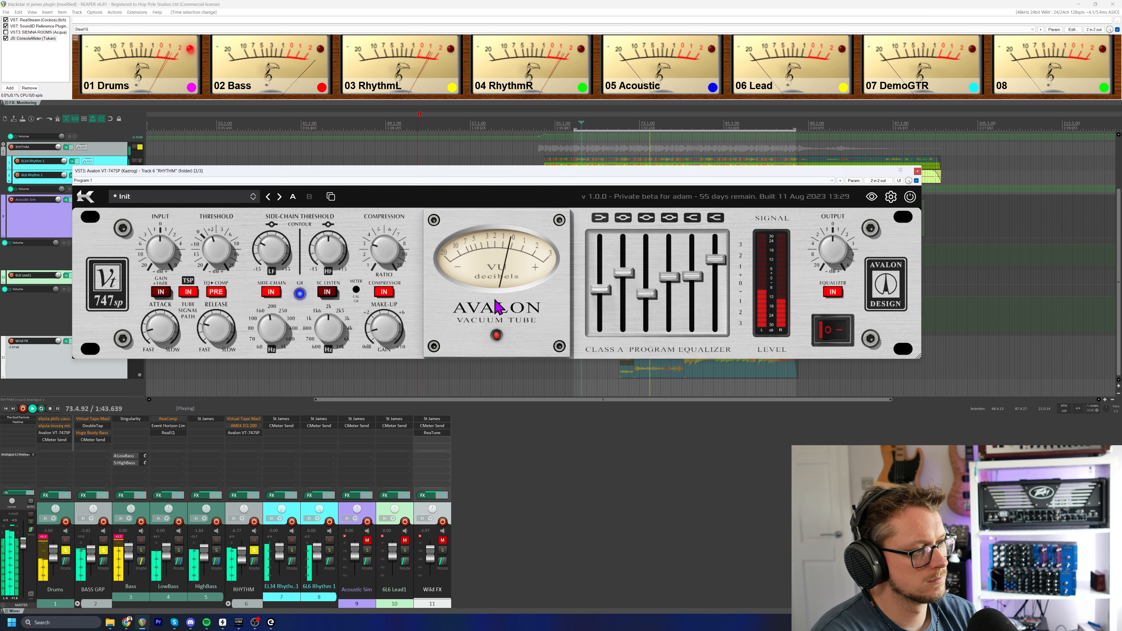
{"action": "key", "text": "space"}
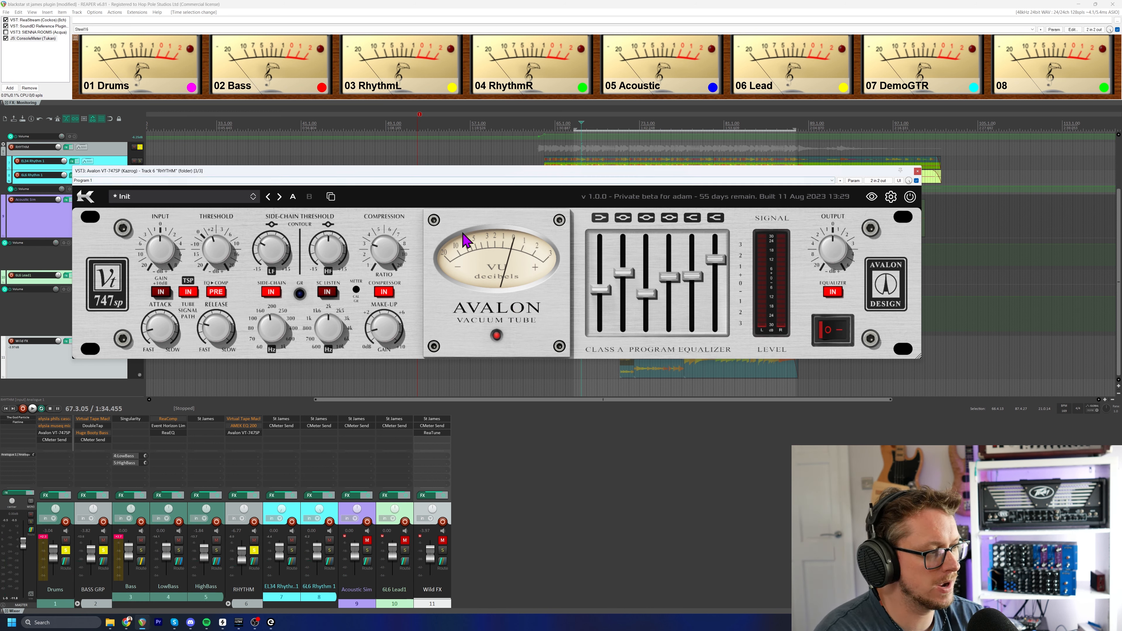
Nudge the RHYTHM plugin's first EQ band down slightly, replaying the loop before closing the plugin window.
{"action": "left_click", "coordinate": [167, 261]}
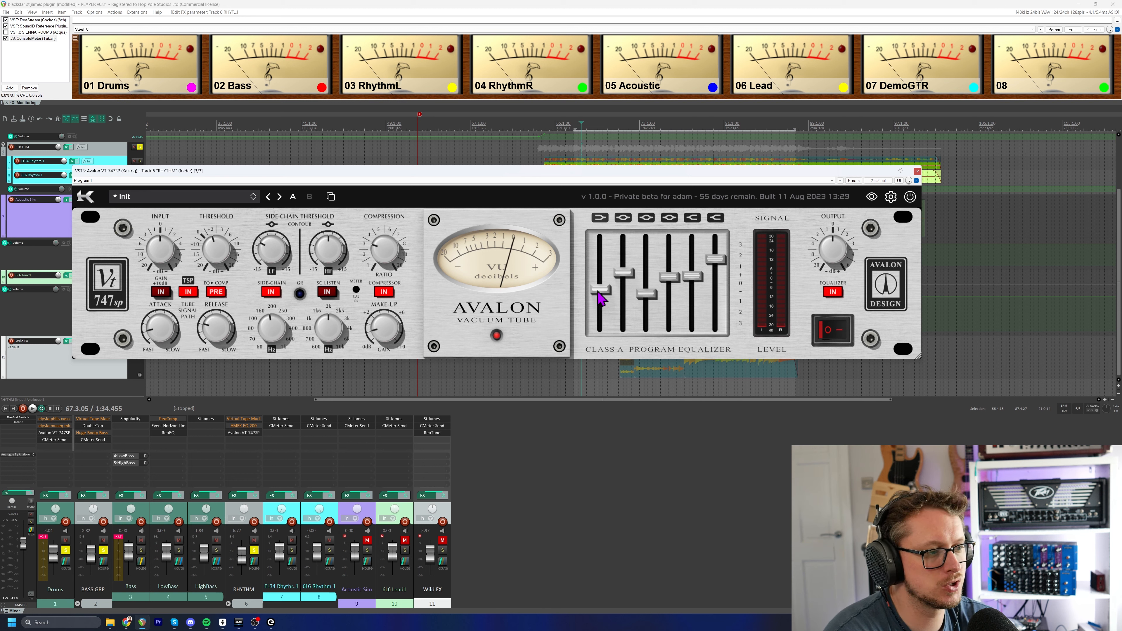
{"action": "left_click_drag", "start_coordinate": [603, 302], "coordinate": [602, 295]}
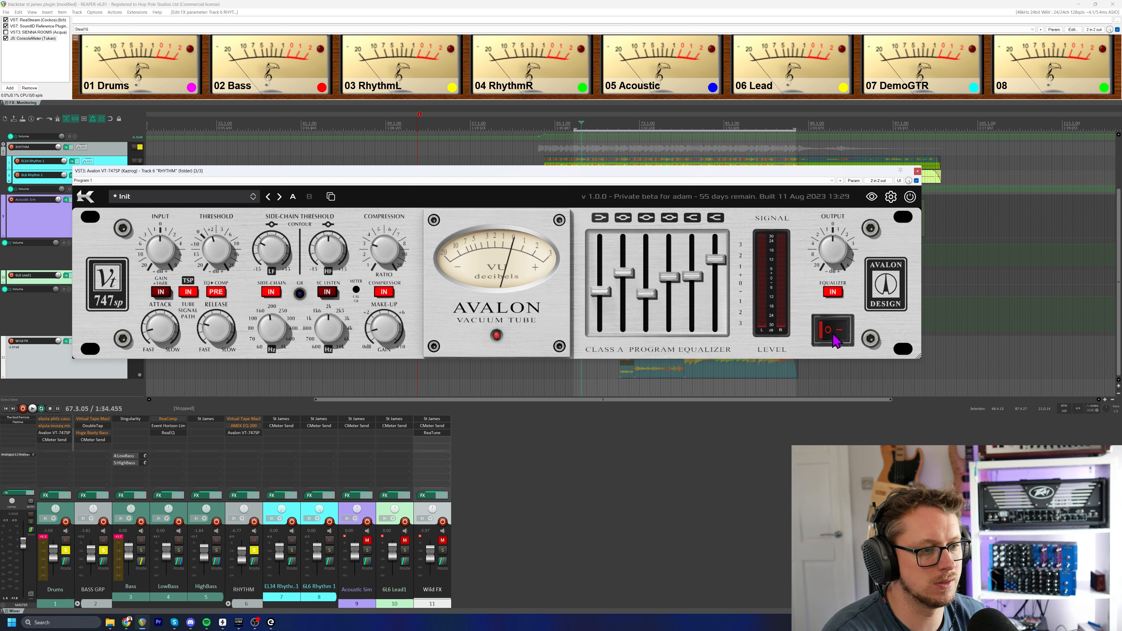
{"action": "key", "text": "space"}
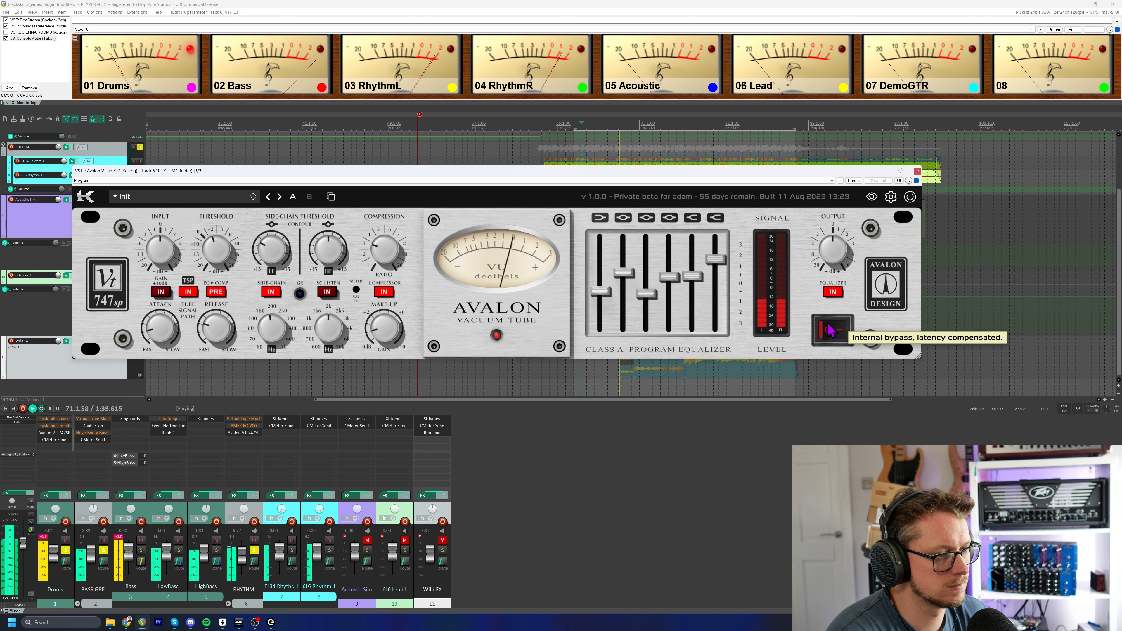
{"action": "key", "text": "space"}
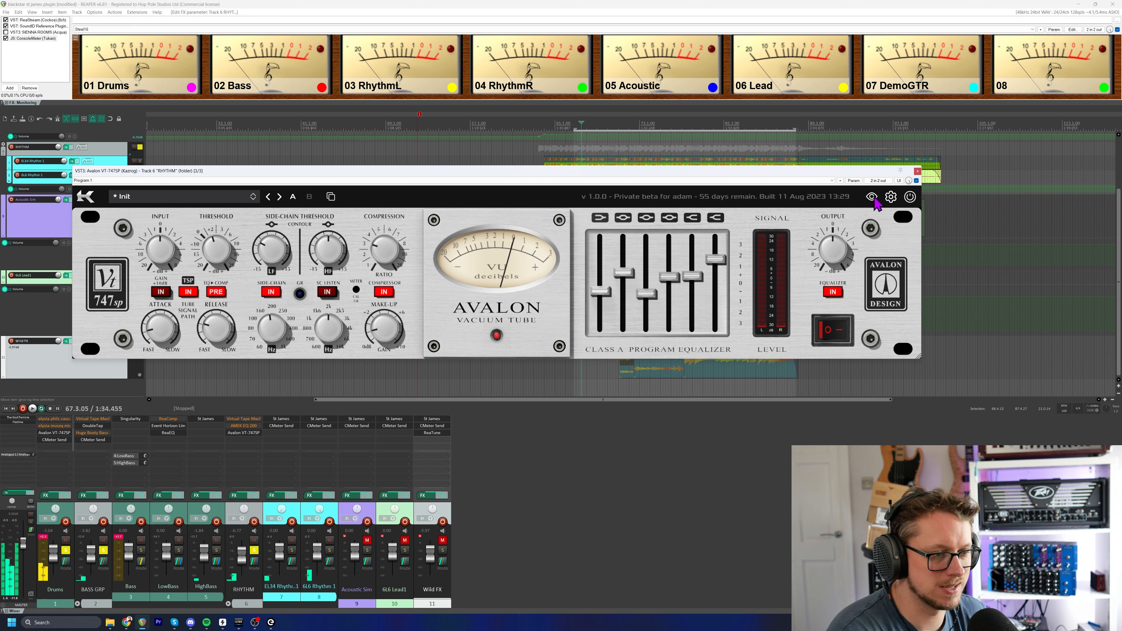
{"action": "left_click", "coordinate": [917, 171]}
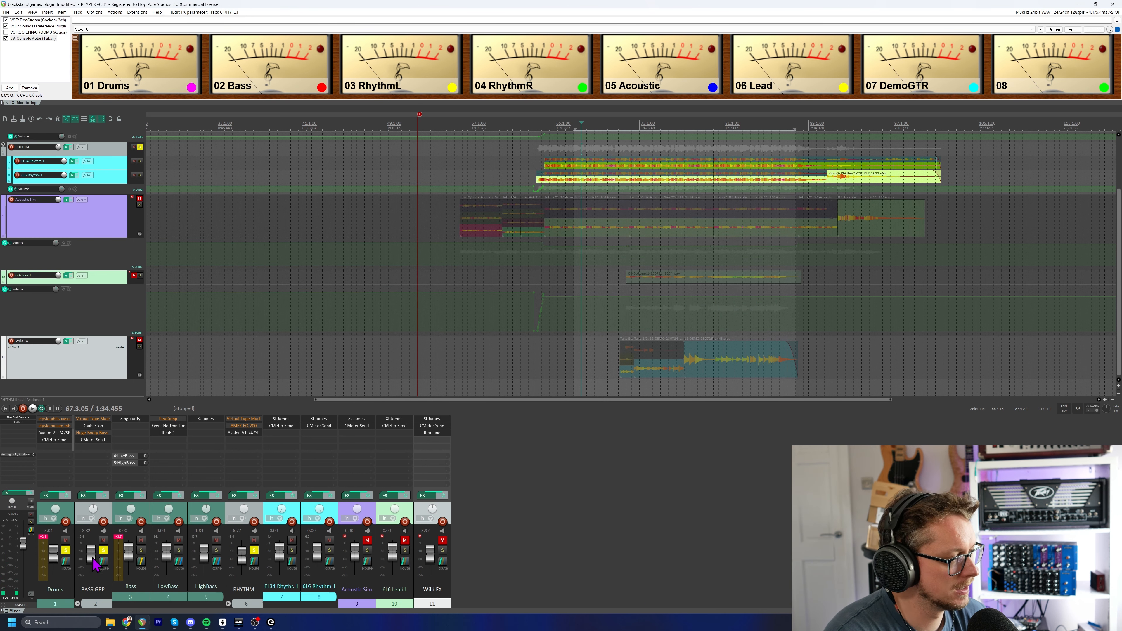
Solo only Drums and BASS GRP, and copy the Avalon VT-747SP plugin from RHYTHM to BASS GRP.
{"action": "left_click", "coordinate": [104, 550]}
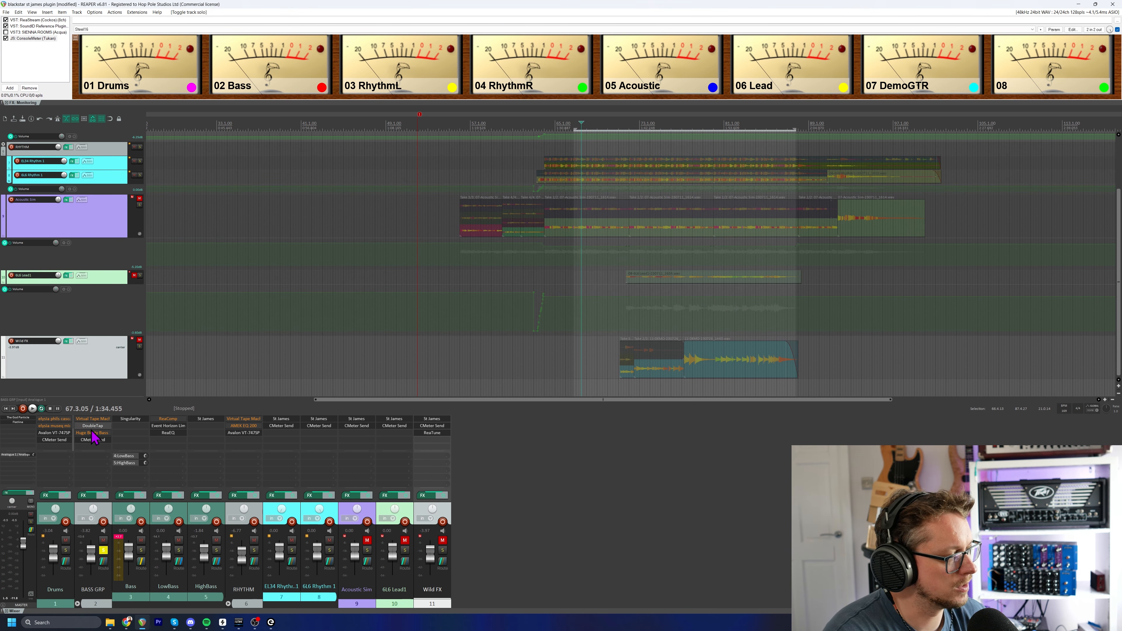
{"action": "left_click", "coordinate": [65, 549]}
{"action": "left_click_drag", "start_coordinate": [244, 433], "coordinate": [92, 433]}
Open the Avalon VT-747SP on BASS GRP and load the Bass Sweetener preset.
{"action": "left_click", "coordinate": [91, 433]}
{"action": "left_click", "coordinate": [231, 221]}
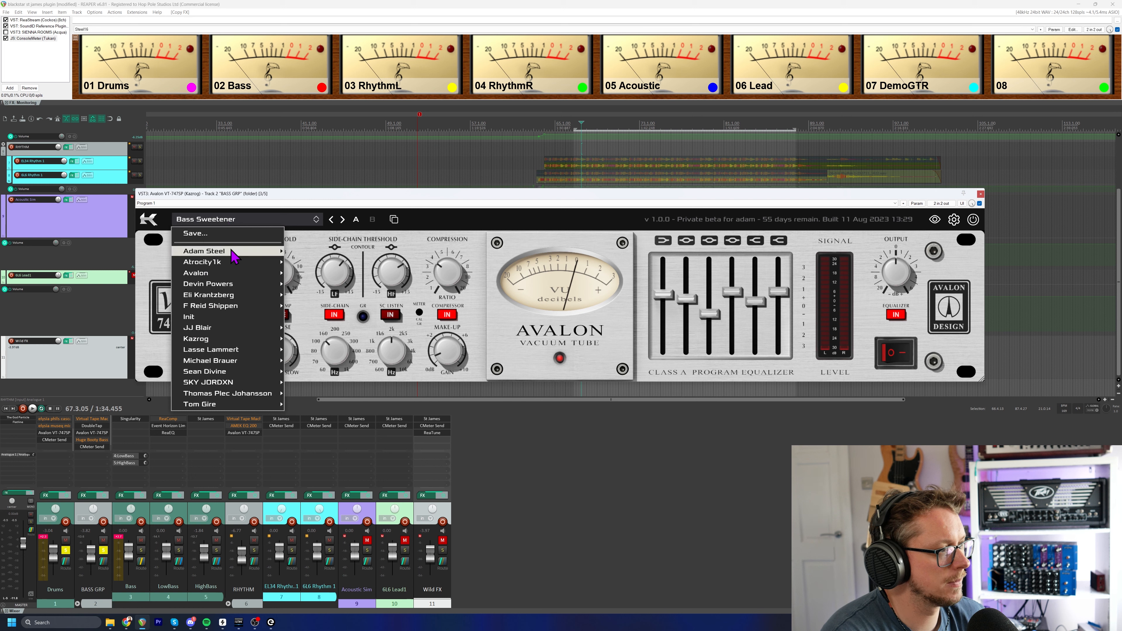
{"action": "mouse_move", "coordinate": [233, 253]}
{"action": "left_click", "coordinate": [313, 254]}
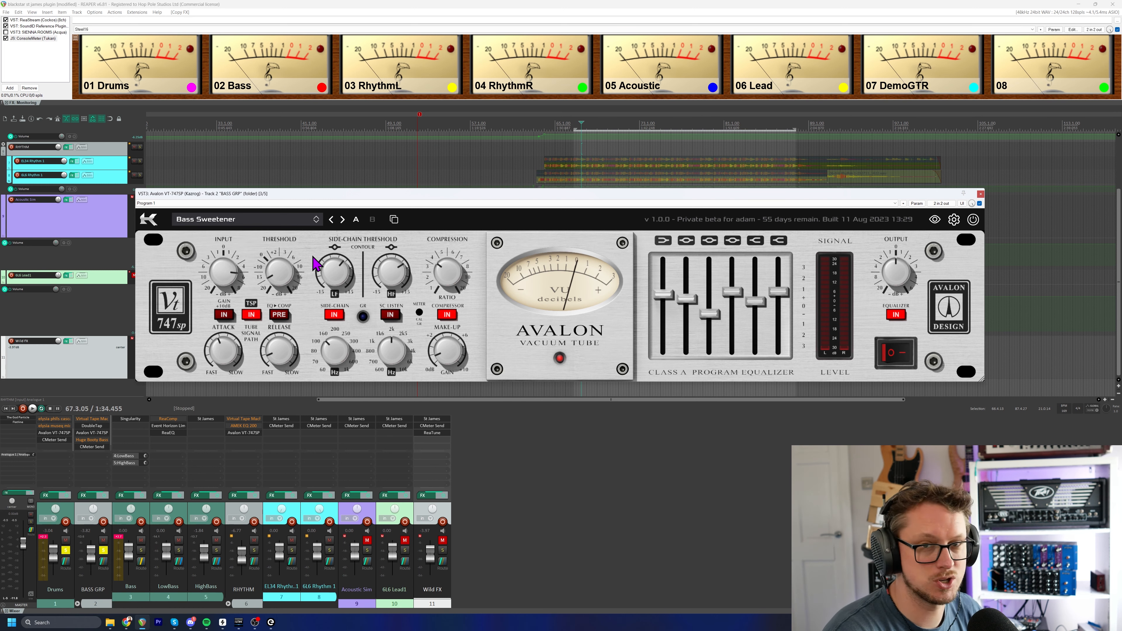
While playing drums and bass, raise the BASS GRP plugin's fifth EQ band and lower its second and fourth bands.
{"action": "key", "text": "space"}
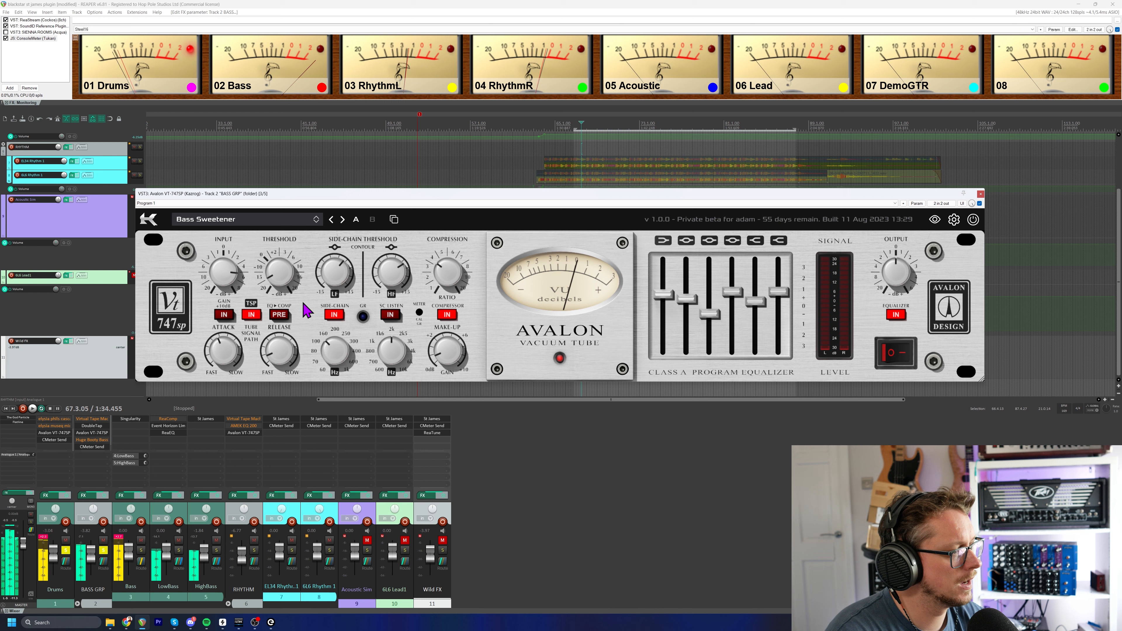
{"action": "key", "text": "space"}
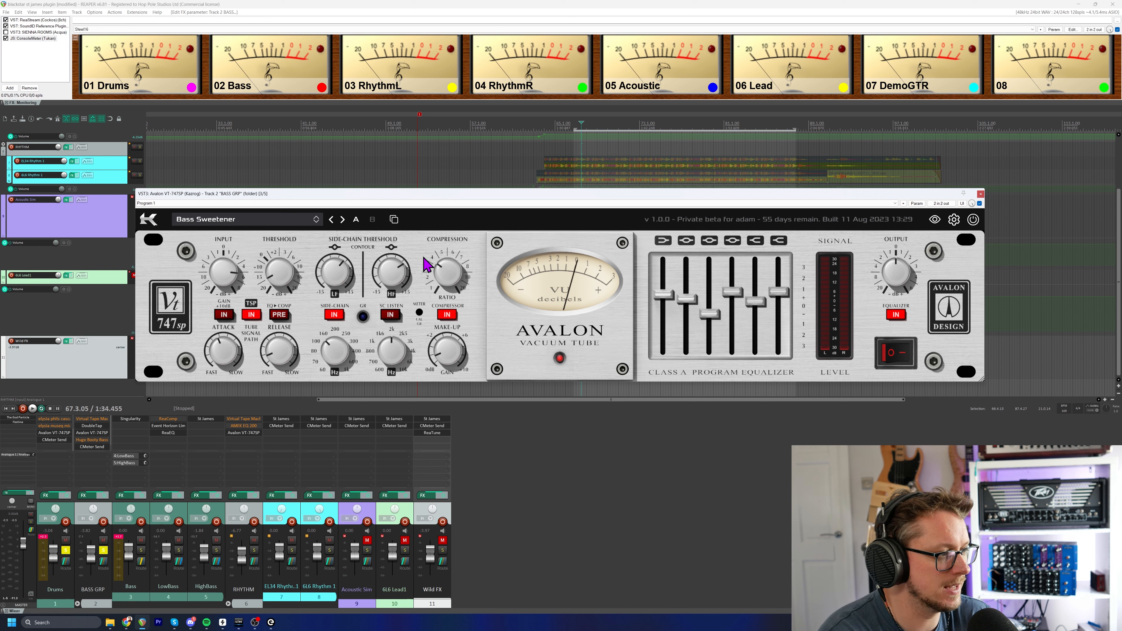
{"action": "mouse_move", "coordinate": [356, 268]}
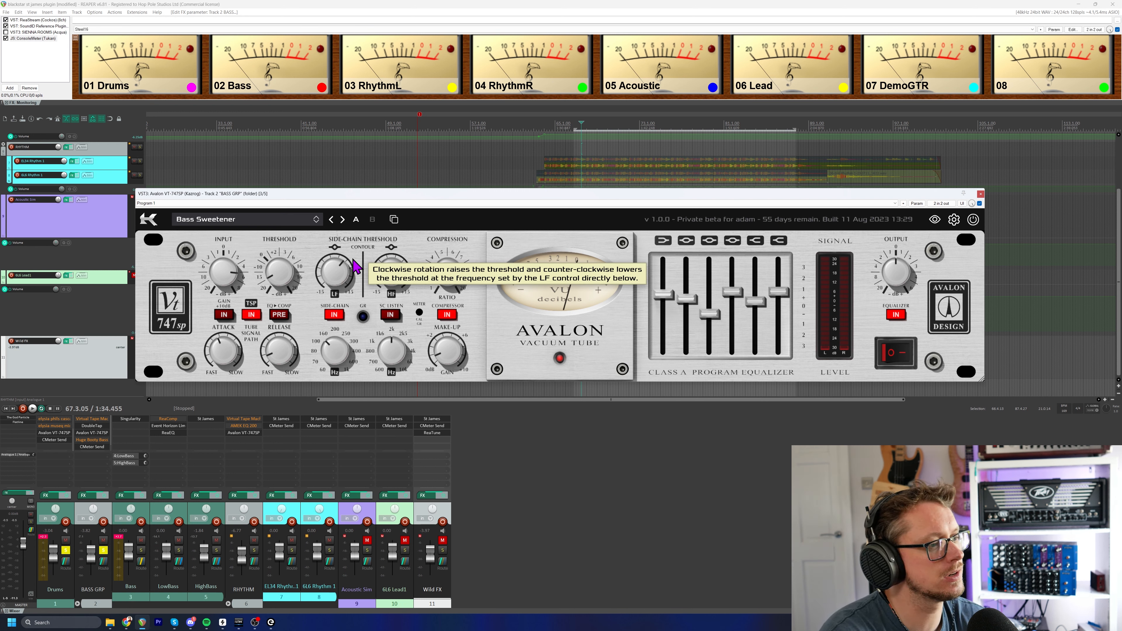
{"action": "key", "text": "space"}
{"action": "left_click_drag", "start_coordinate": [755, 297], "coordinate": [734, 326]}
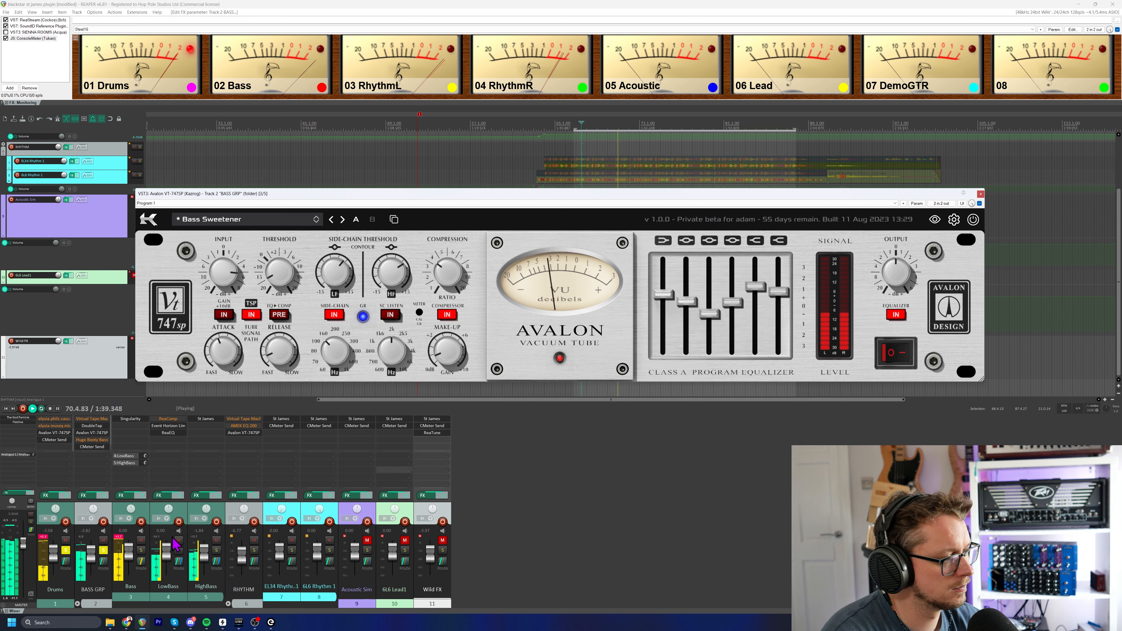
Add RHYTHM to the soloed tracks, close the bass plugin's window, and replay the loop.
{"action": "left_click", "coordinate": [254, 550]}
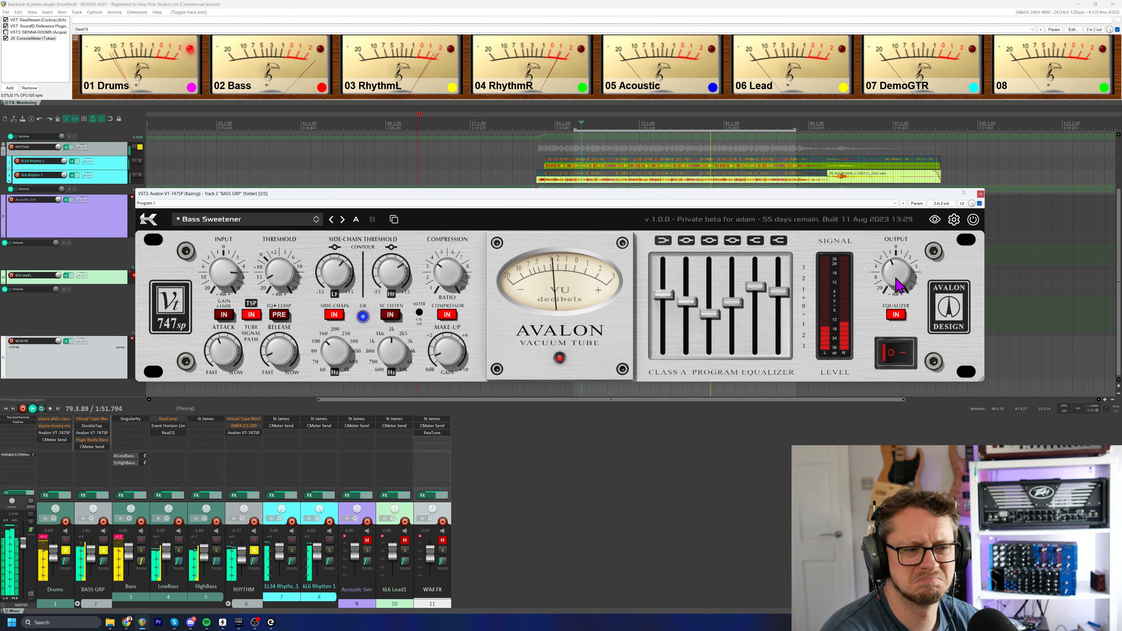
{"action": "left_click", "coordinate": [981, 194]}
{"action": "key", "text": "space"}
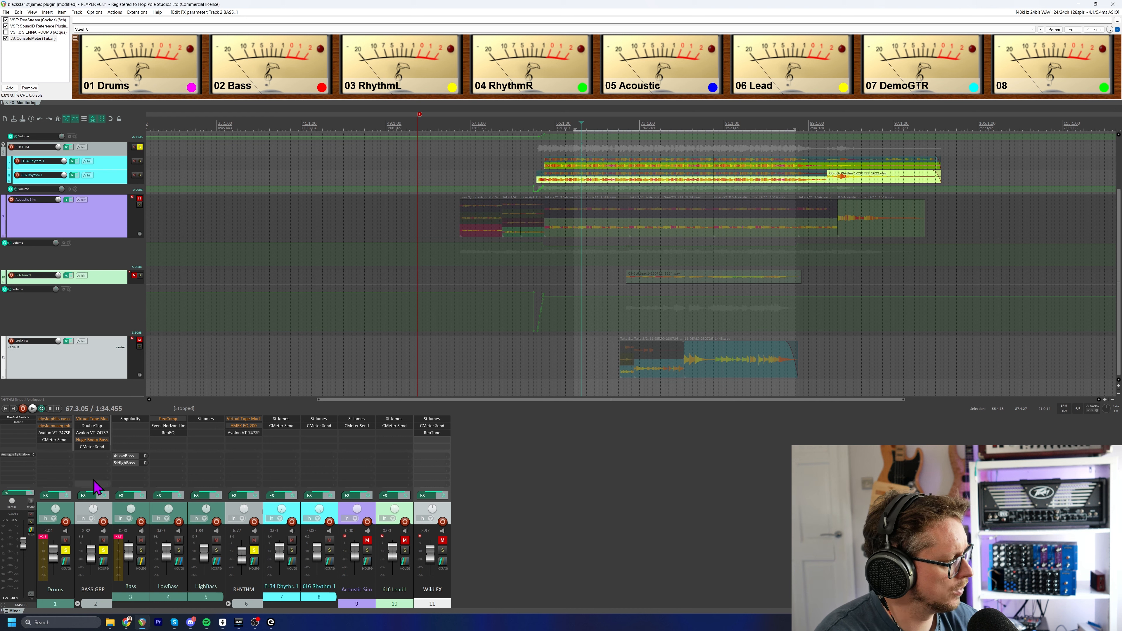
{"action": "key", "text": "space"}
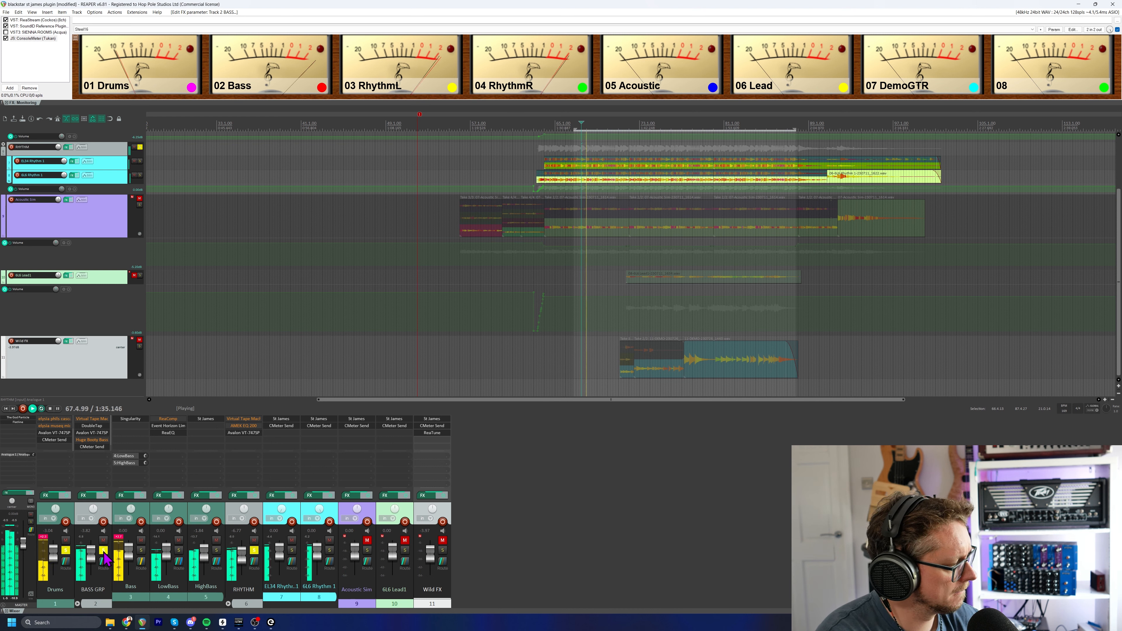
{"action": "key", "text": "space"}
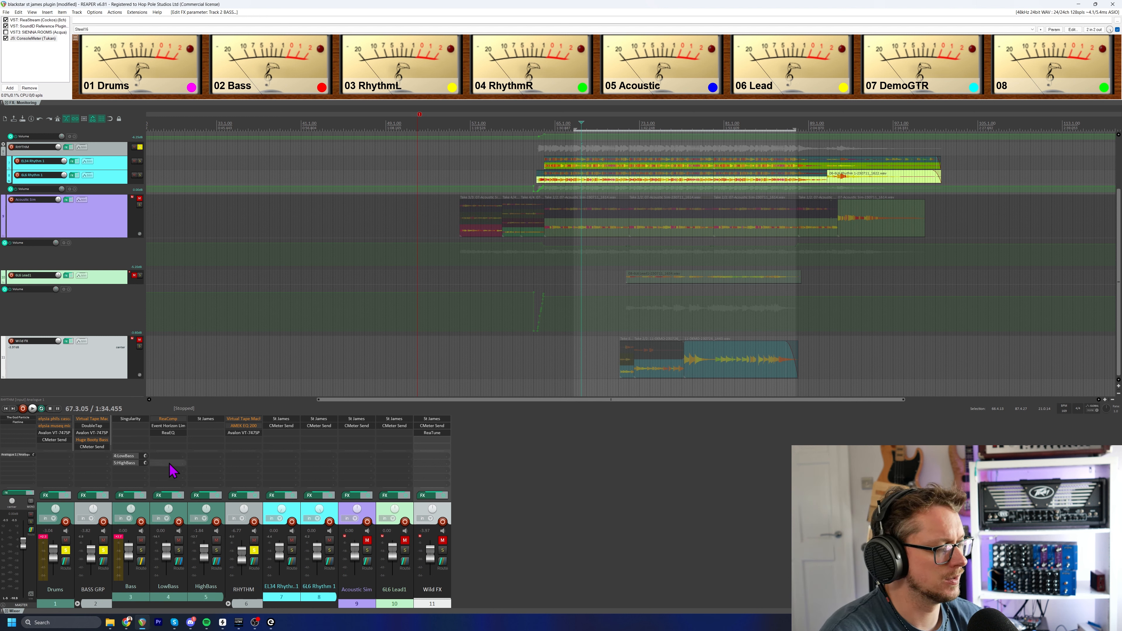
Reopen the Avalon VT-747SP plugin on the BASS GRP track.
{"action": "left_click", "coordinate": [91, 433]}
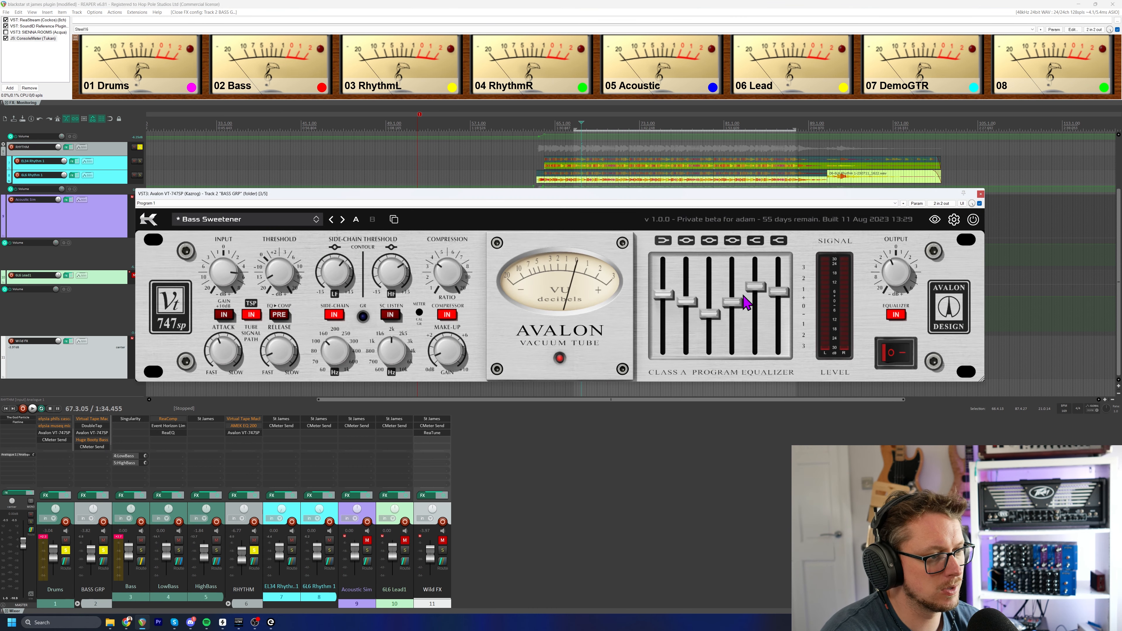